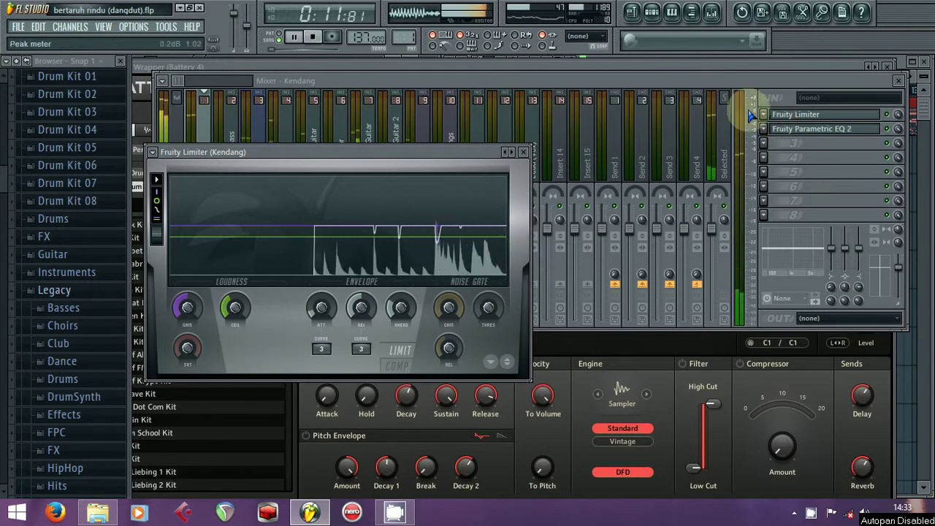
Inspect Fruity Parametric EQ 2 on the Kendang mixer track, and close the EQ, the mixer and the Battery 4 instrument.
click(803, 129)
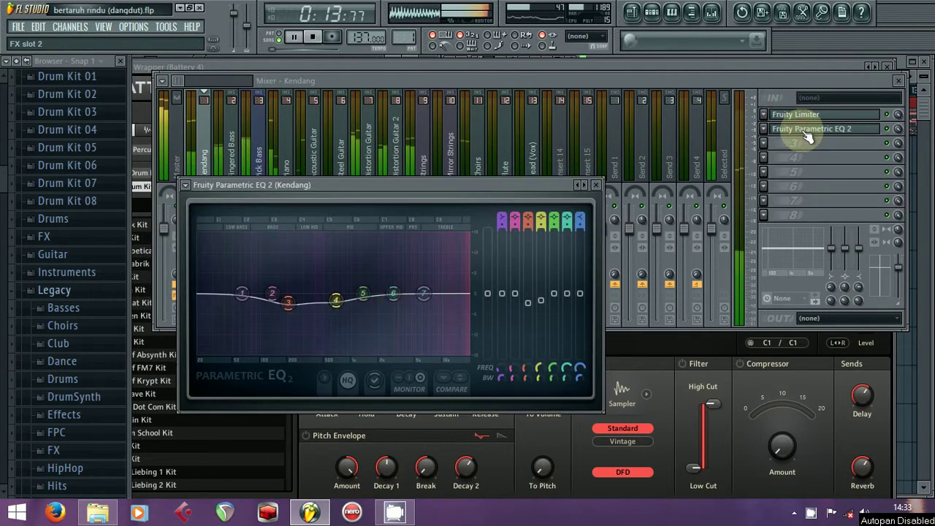
click(808, 130)
click(898, 80)
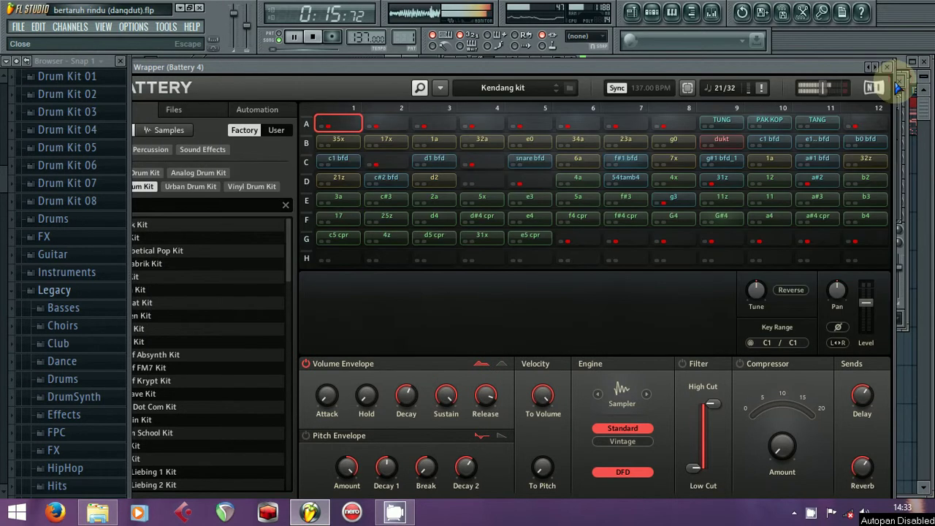
drag(424, 79, 595, 87)
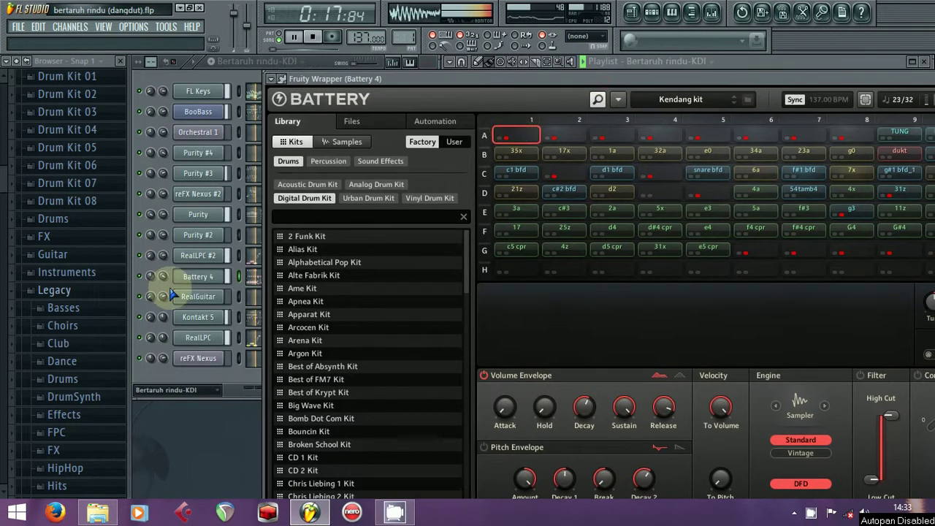
click(198, 277)
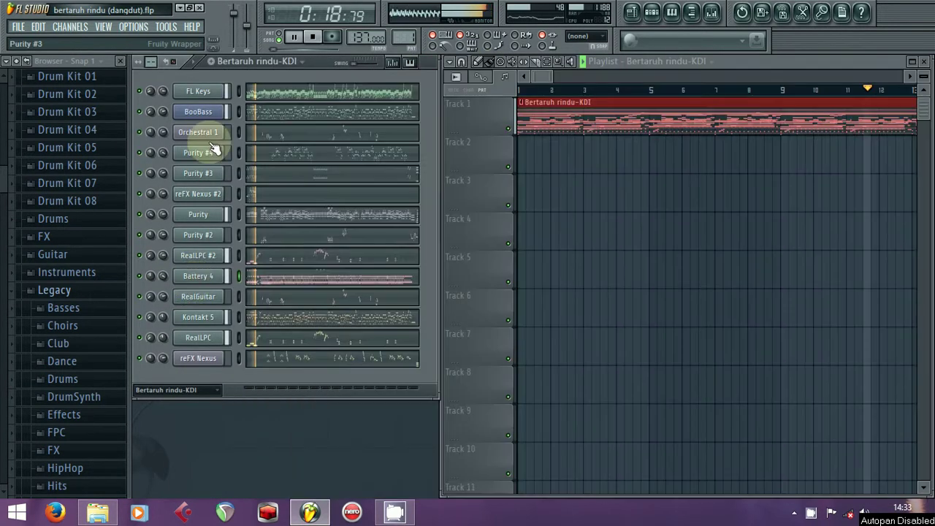
View the FL Keys instrument, close it, and open the BooBass channel settings.
click(199, 92)
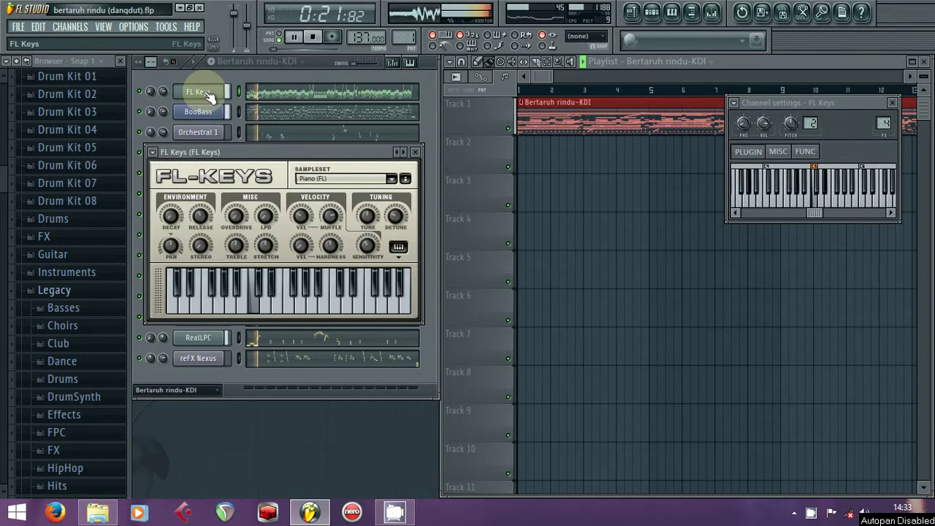
click(206, 93)
click(204, 111)
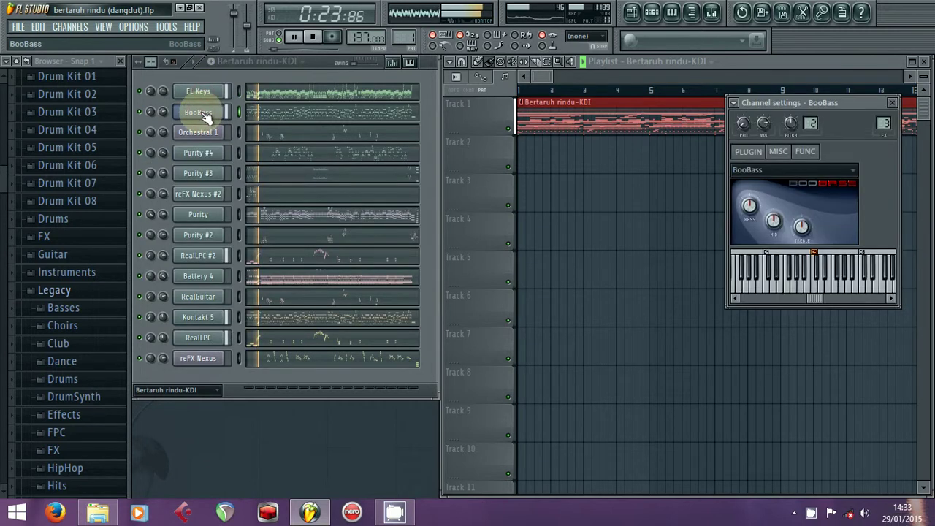
Inspect the AmpegSVX amp on the Pick Bass mixer track, and close the amp, the mixer and the BooBass settings.
click(712, 13)
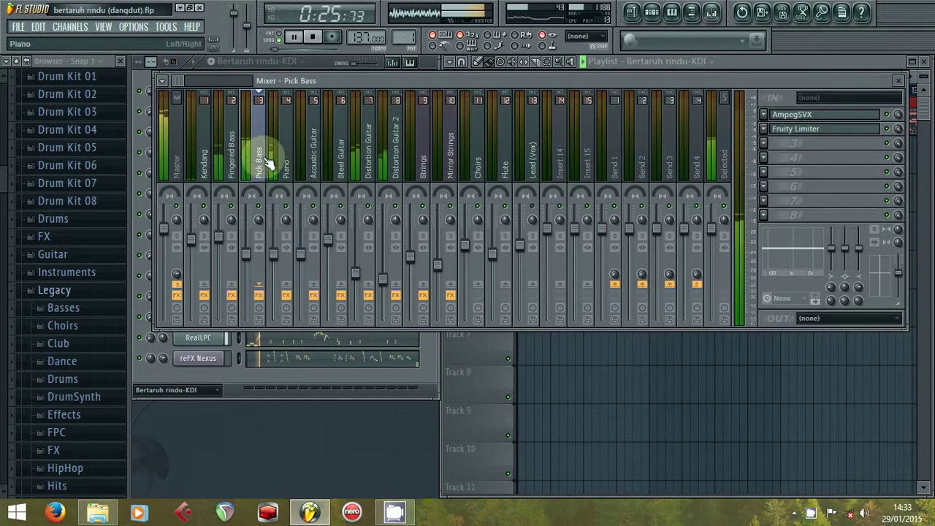
click(804, 115)
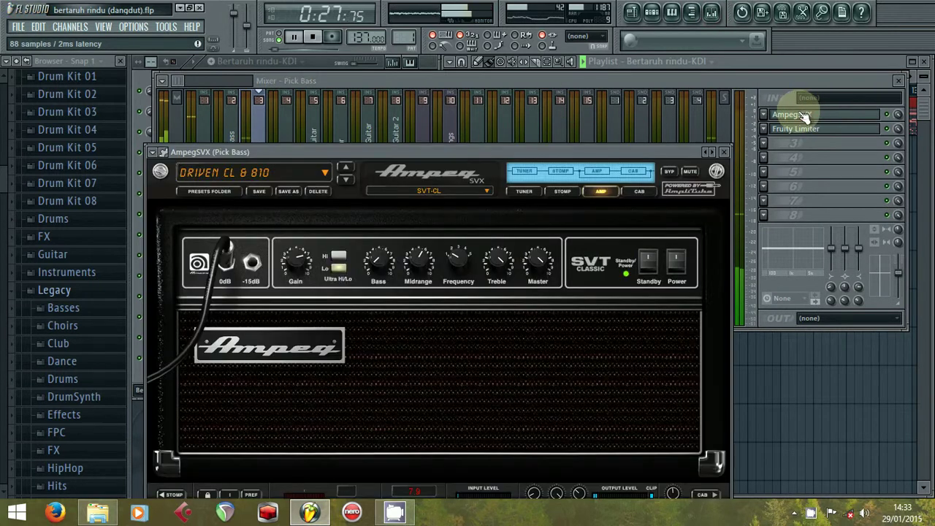
drag(448, 154, 462, 114)
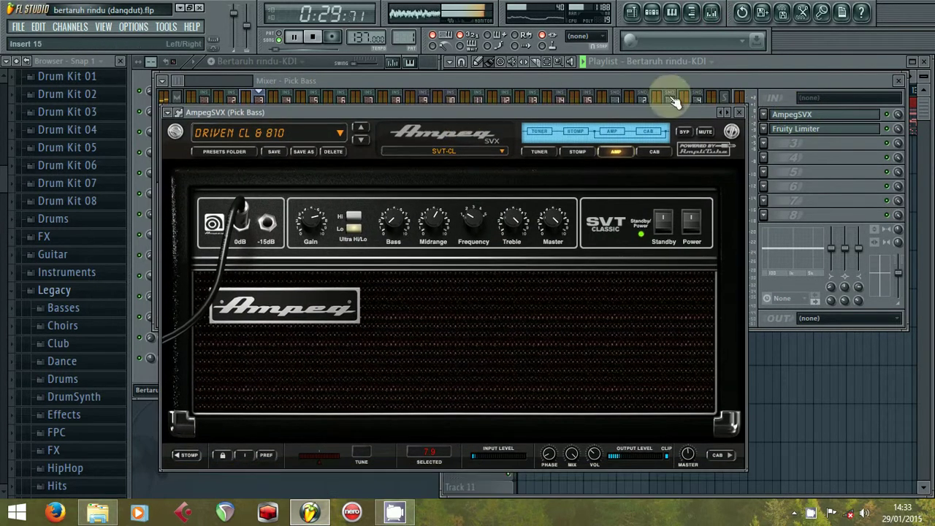
click(799, 116)
click(899, 80)
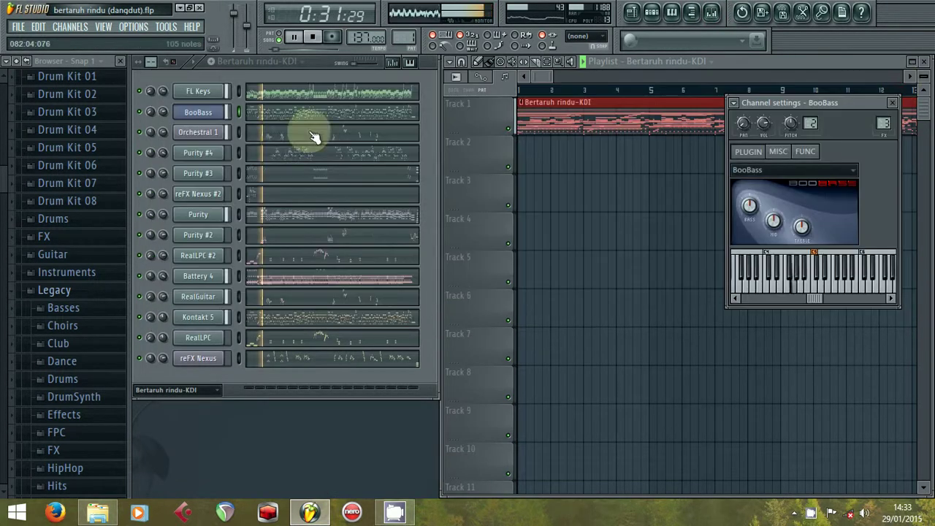
click(208, 115)
Examine the Purity #2 flute sounds and the RealGuitar acoustic guitar settings, closing each instrument after viewing it.
click(184, 239)
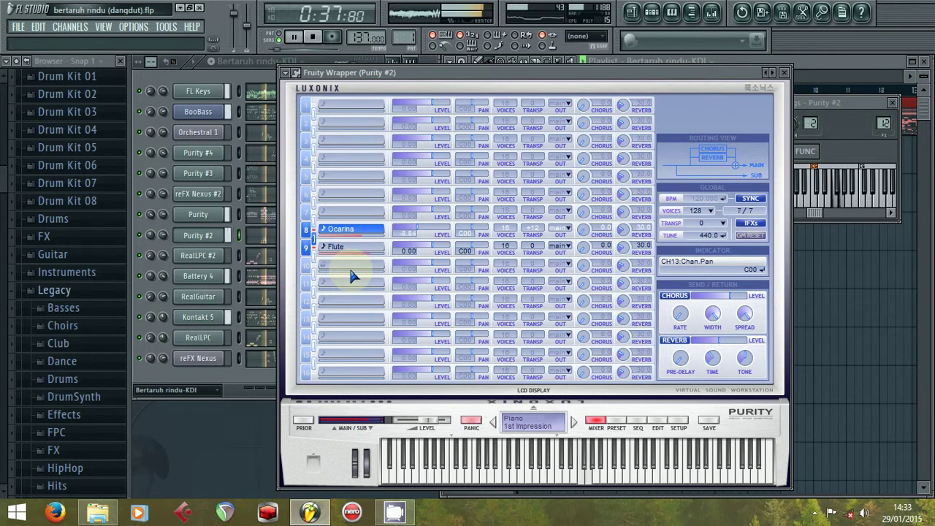
click(209, 238)
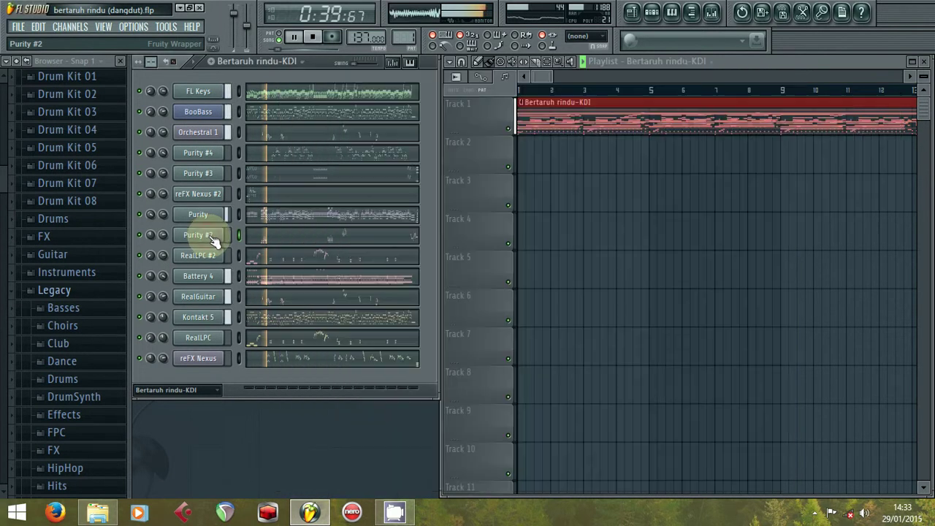
click(197, 298)
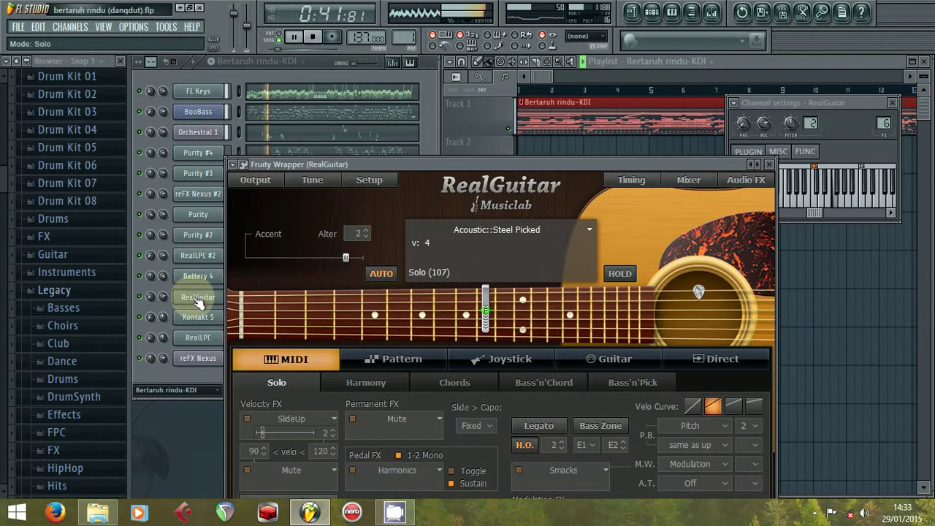
drag(439, 167, 470, 95)
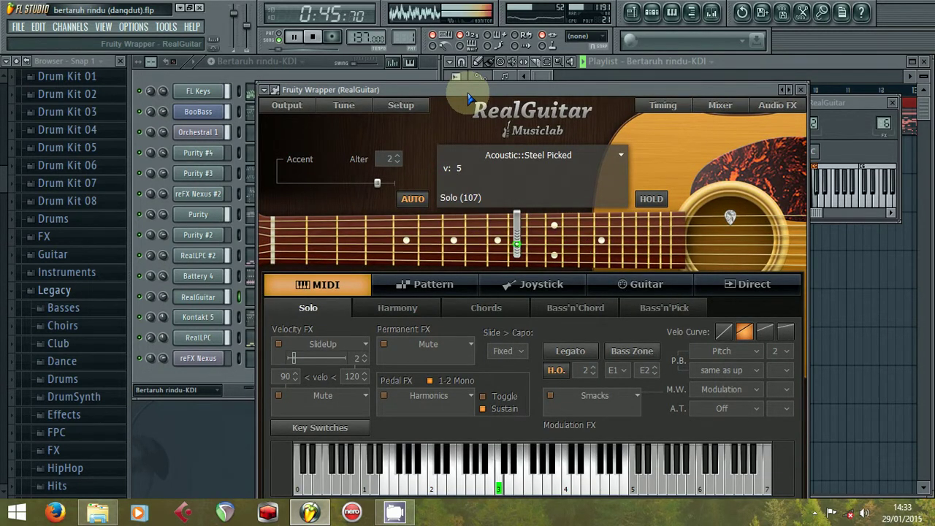
click(197, 300)
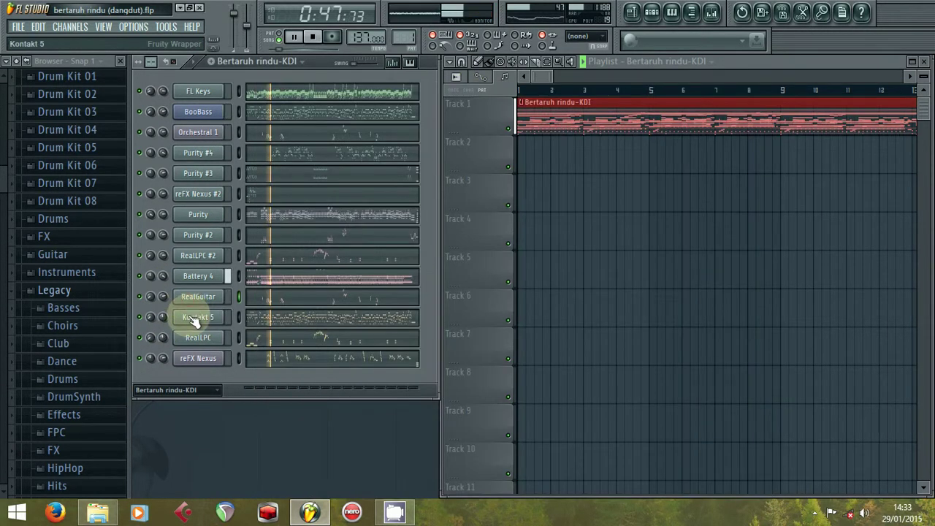
Examine the Classic Bass in Kontakt 5 and the AmpegSVX amp on the Fingered Bass mixer track, closing both after viewing.
click(194, 319)
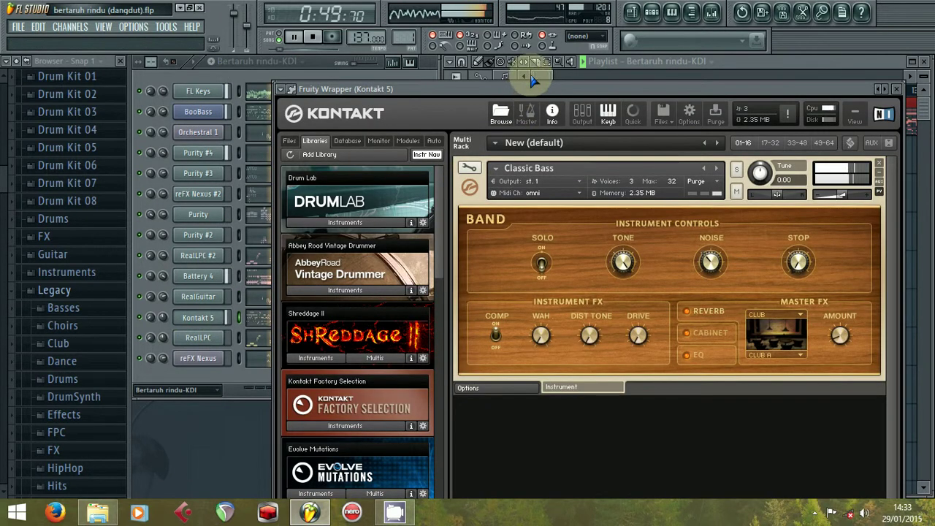
drag(527, 88, 372, 73)
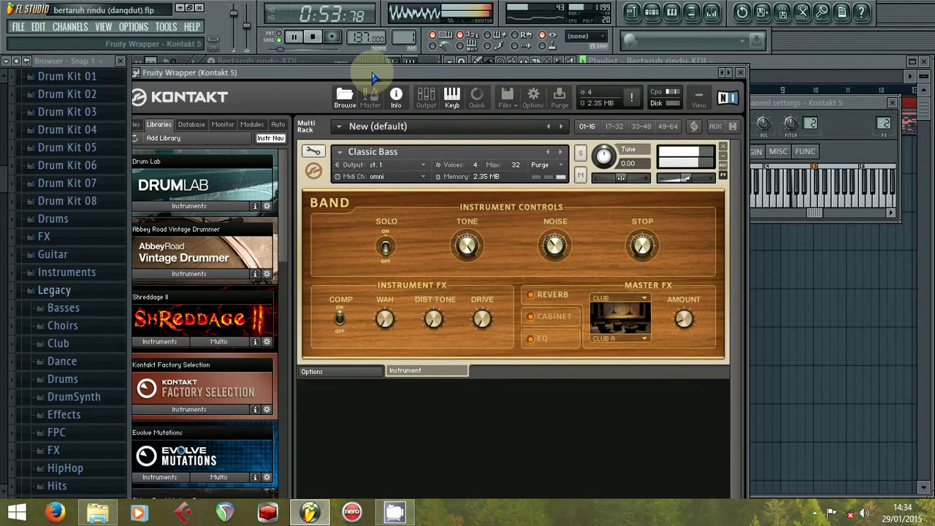
click(712, 12)
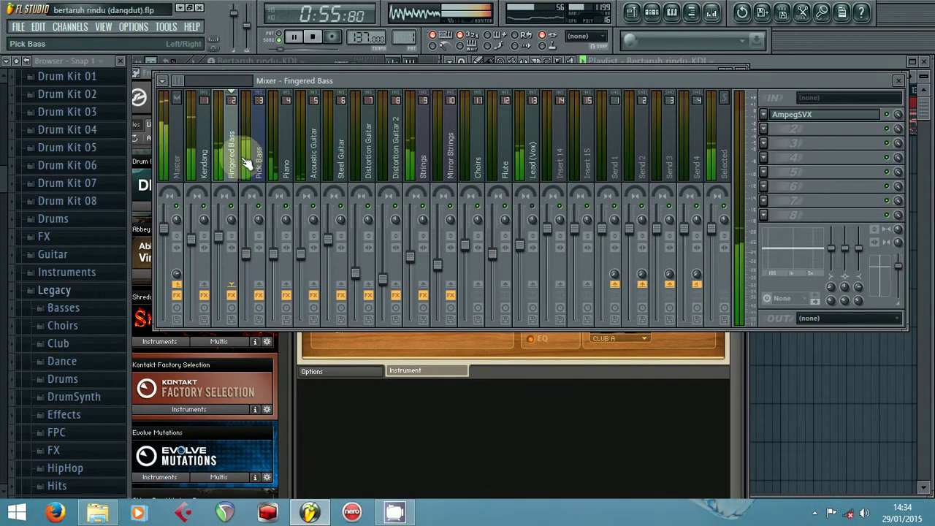
click(776, 110)
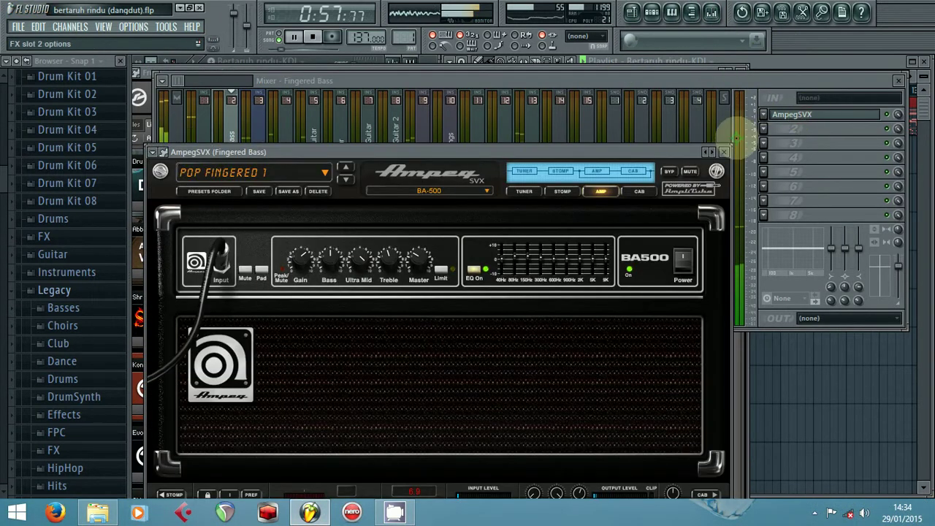
drag(595, 156, 605, 88)
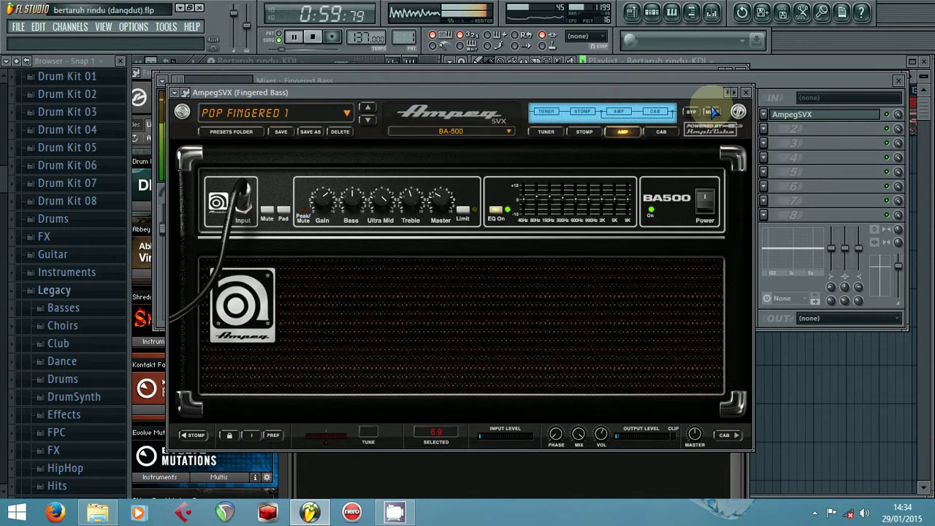
click(863, 115)
click(899, 80)
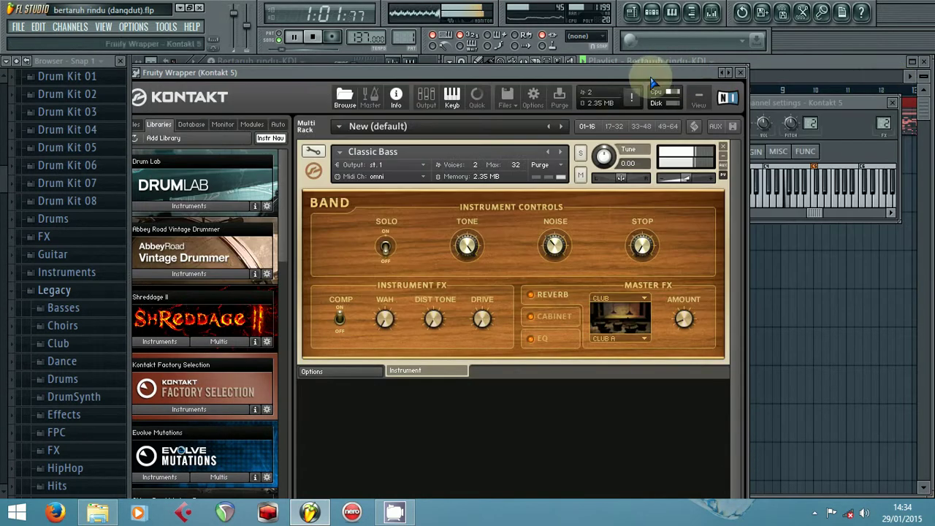
drag(606, 78, 792, 74)
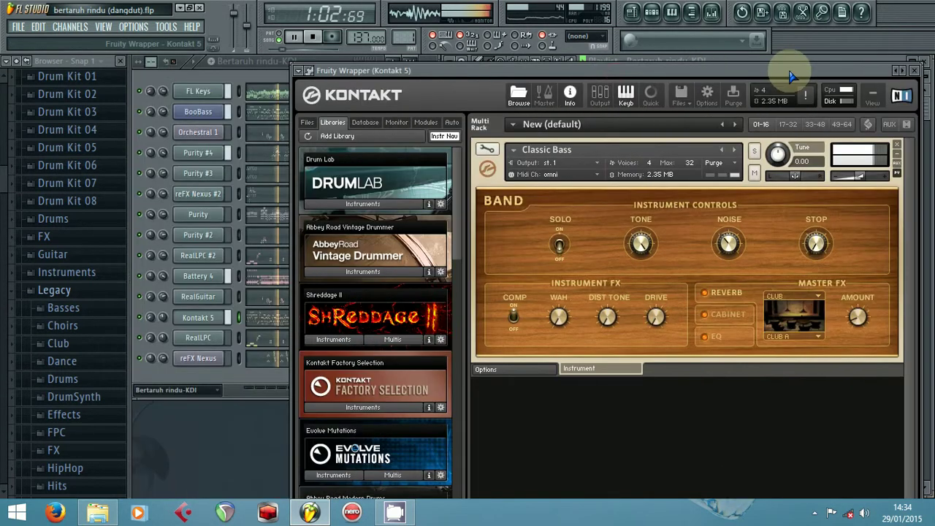
click(198, 317)
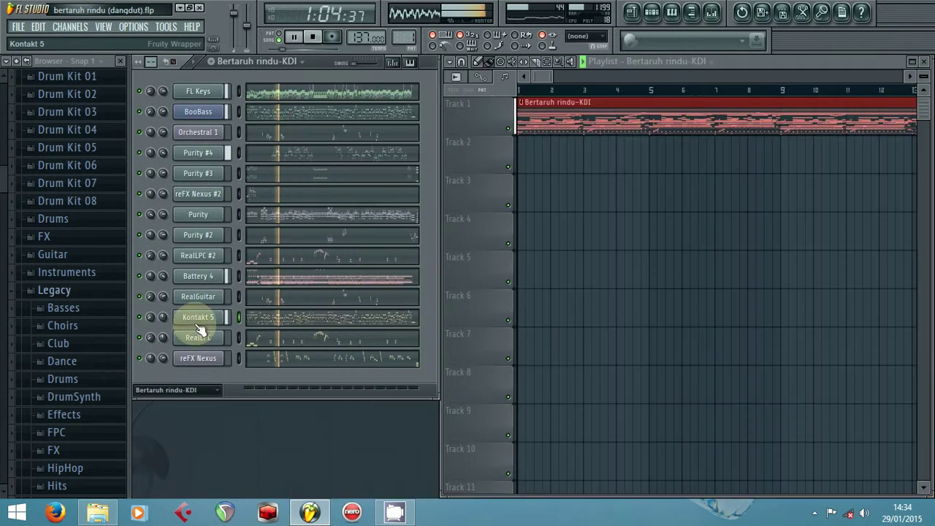
Examine the Steel Guitar preset in the Purity channel and the electric guitar in RealLPC, closing each instrument after viewing.
click(207, 217)
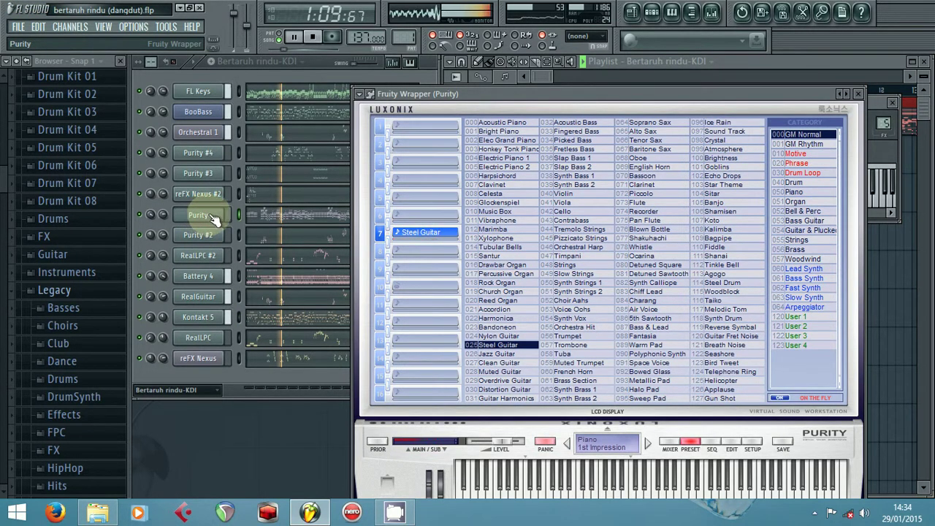
drag(556, 95, 553, 69)
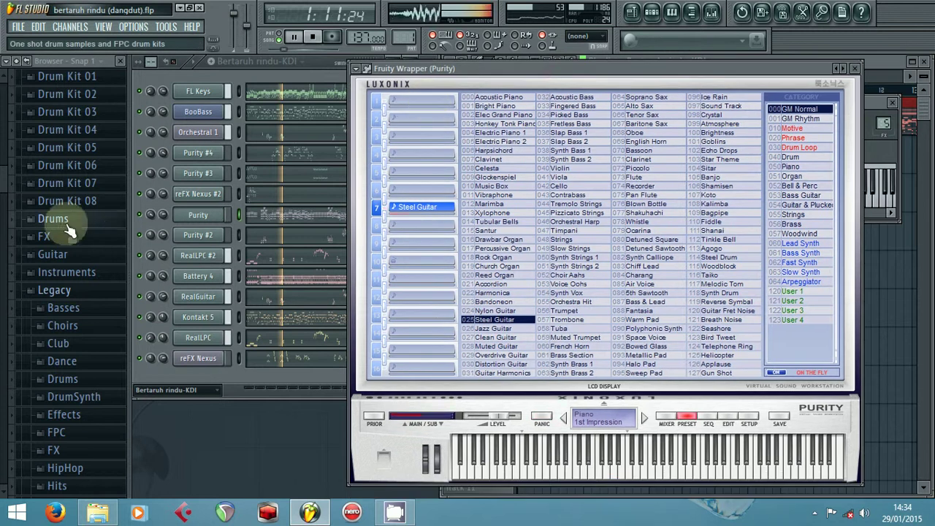
click(196, 217)
click(197, 337)
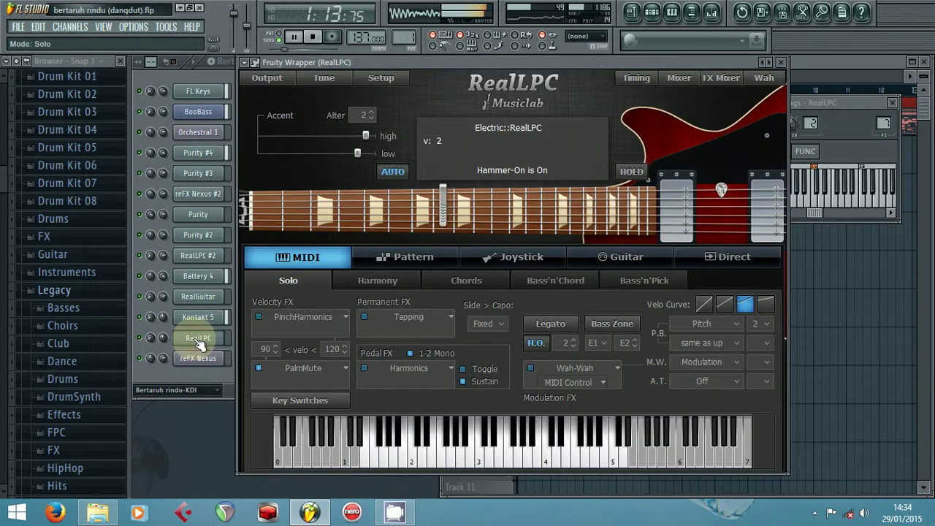
click(199, 340)
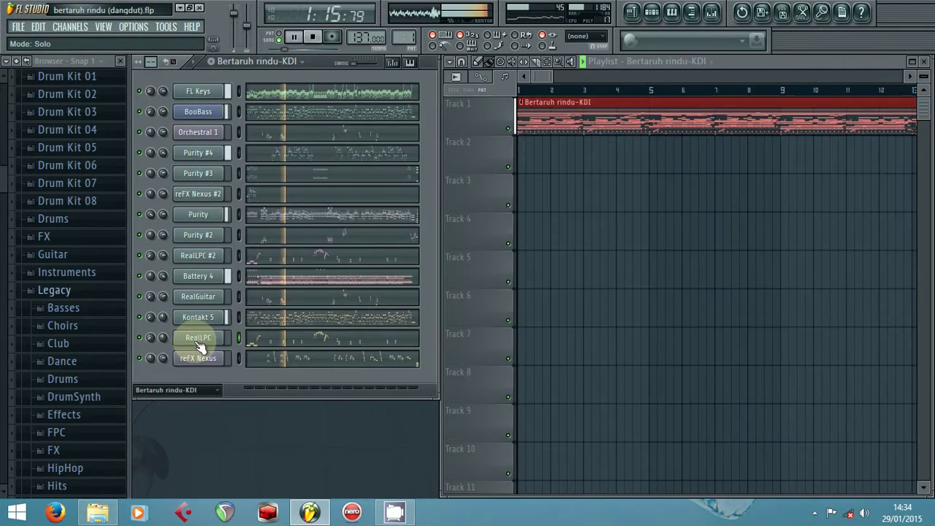
Examine the presets loaded in the reFX Nexus and reFX Nexus #2 channels, closing each instrument after viewing.
click(199, 358)
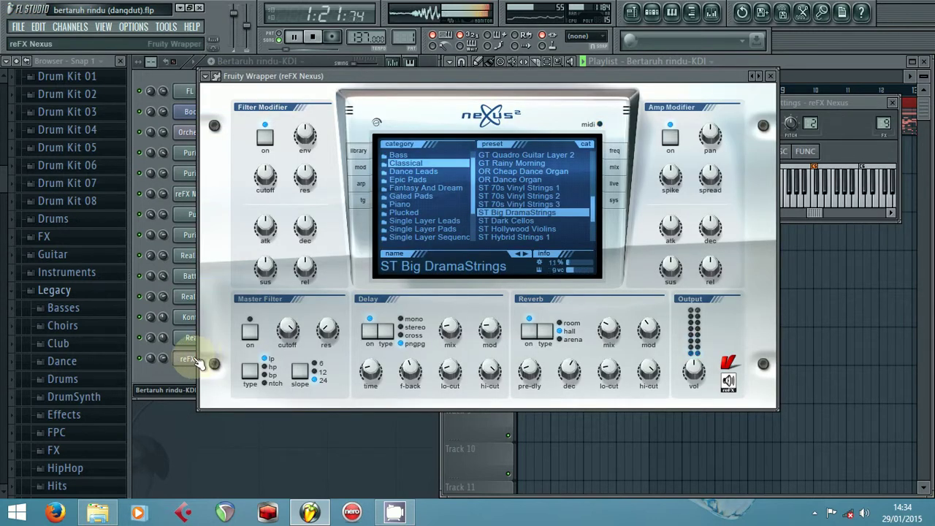
click(199, 361)
click(198, 197)
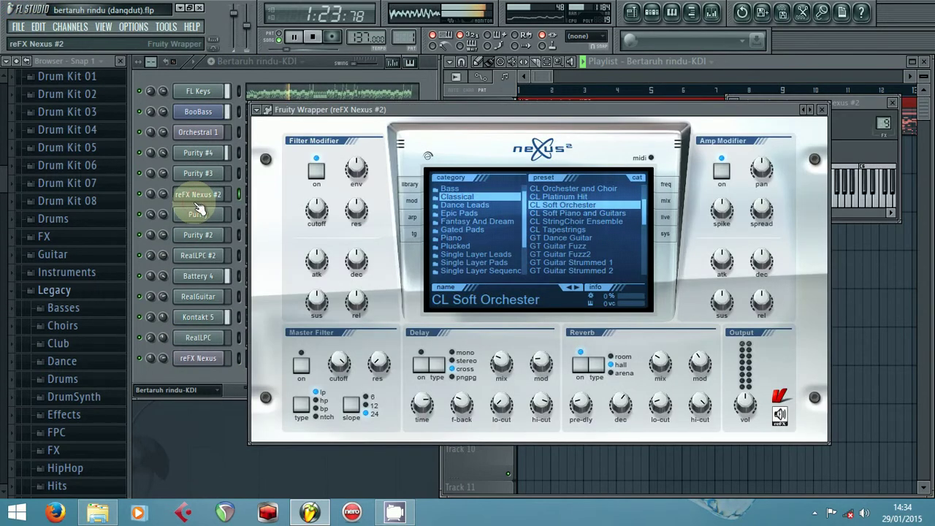
click(198, 194)
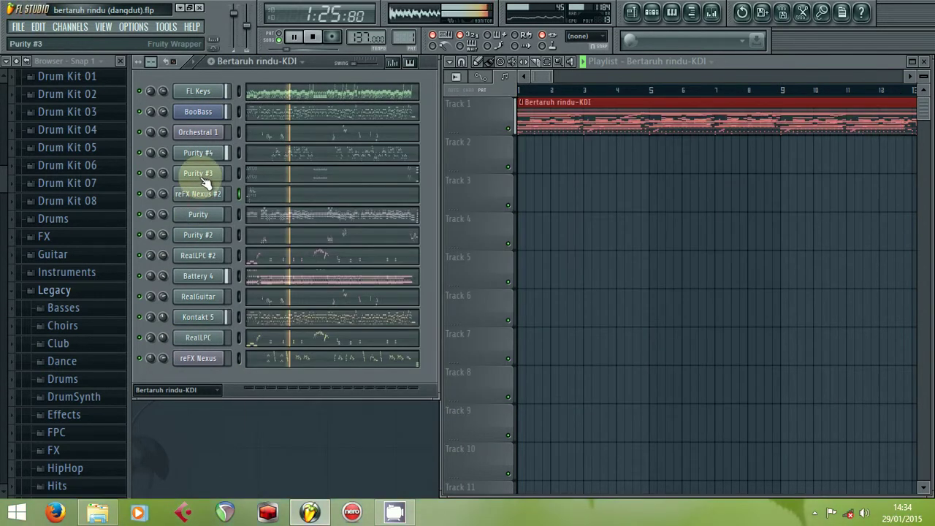
View the Purity #4, Battery 4 and reFX Nexus instruments one after another, closing each.
click(218, 156)
click(218, 156)
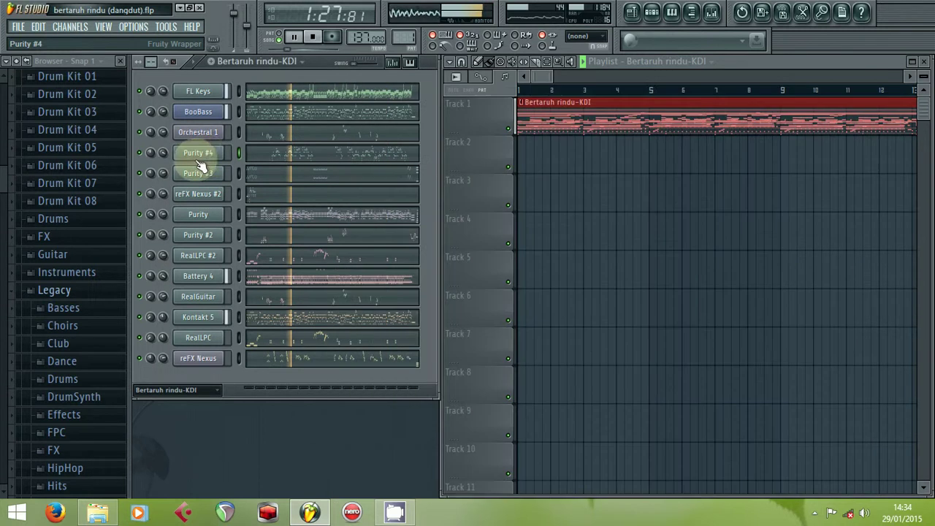
click(195, 277)
click(193, 277)
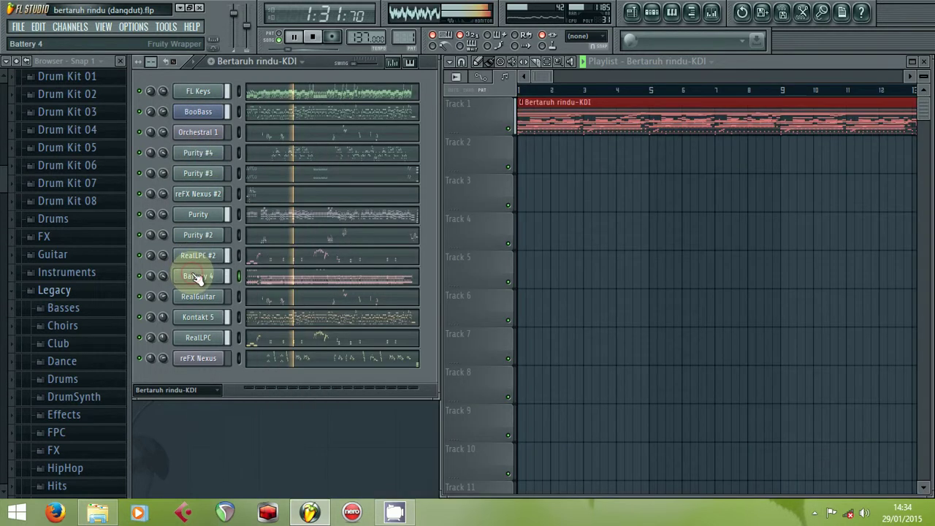
click(198, 358)
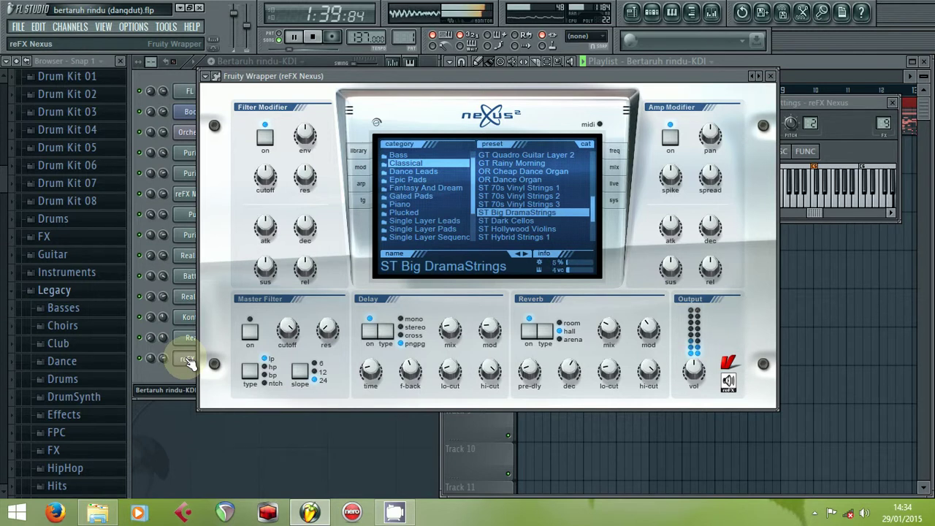
click(188, 359)
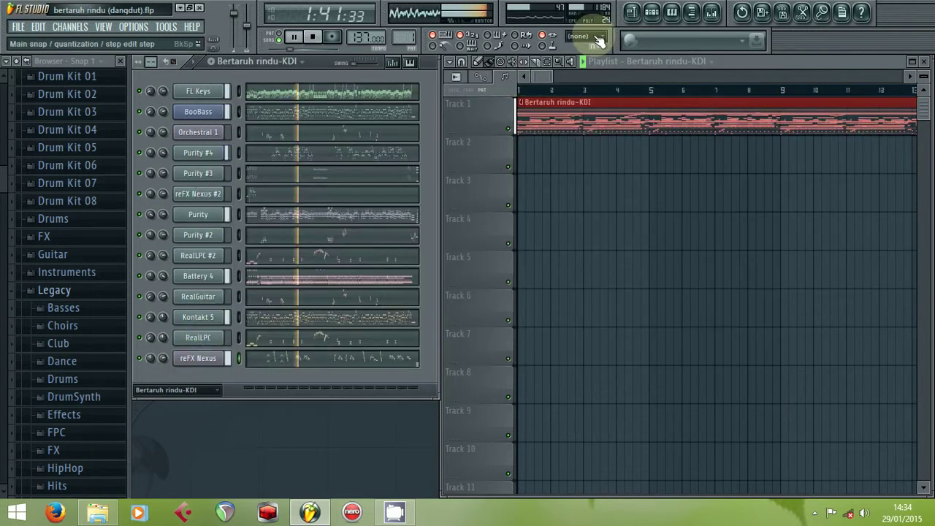
Check the effects loaded on the Piano, Acoustic Guitar, Steel Guitar and Strings mixer tracks.
click(711, 11)
click(277, 146)
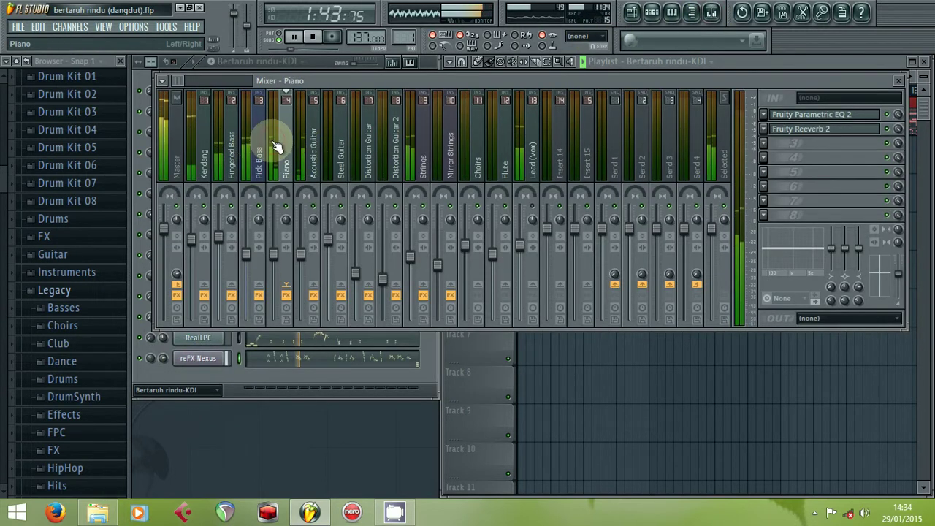
click(313, 140)
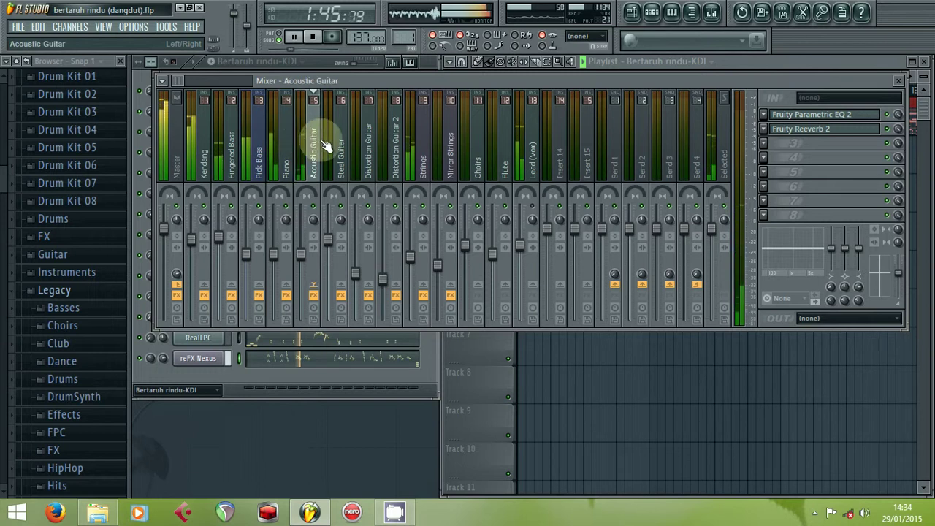
click(340, 145)
click(424, 144)
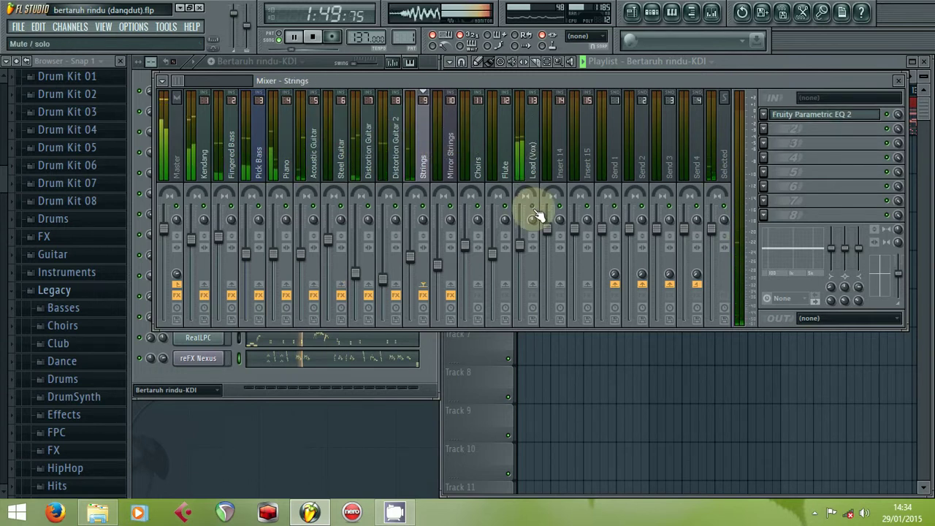
Lower the Lead (Vox) mixer track's volume slightly and close the mixer.
drag(520, 241, 524, 274)
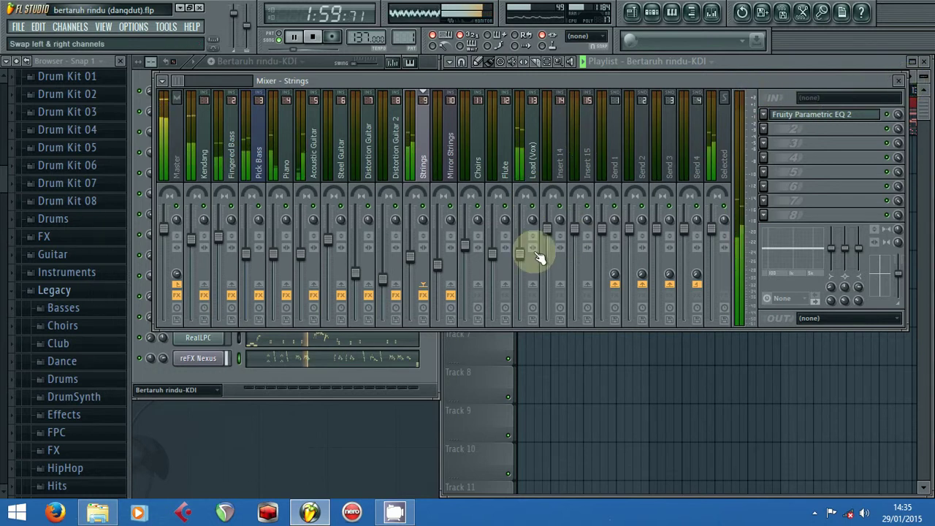
click(898, 80)
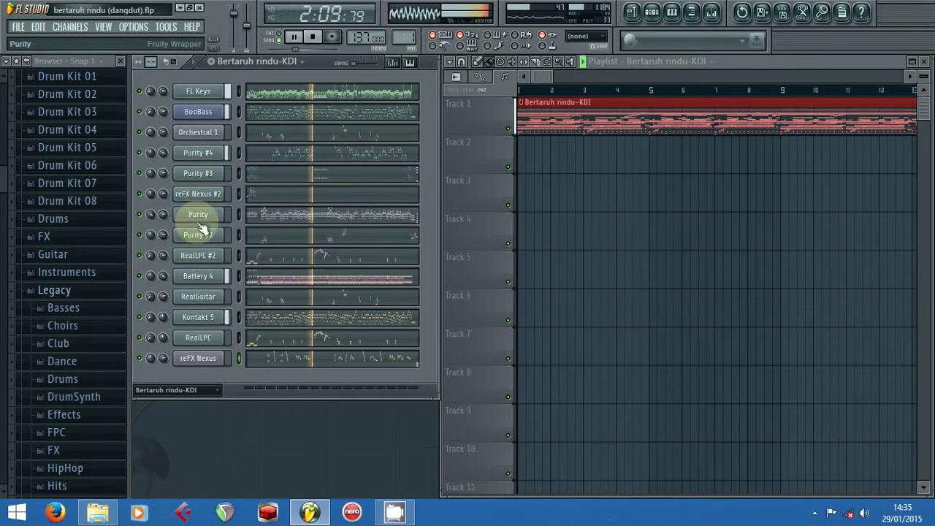
Examine the RealLPC #2 guitar and the Guitar Rig 5 effect on its Distortion Guitar 2 mixer track.
click(201, 257)
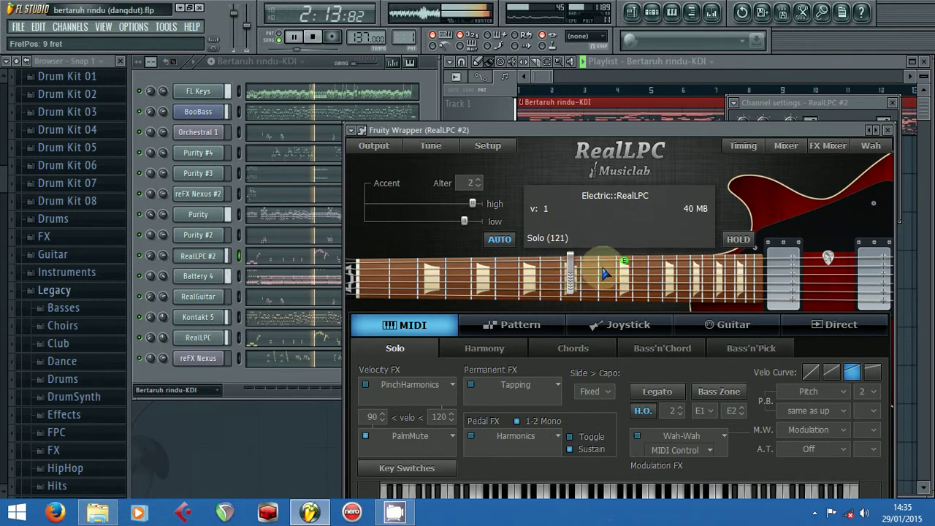
click(692, 13)
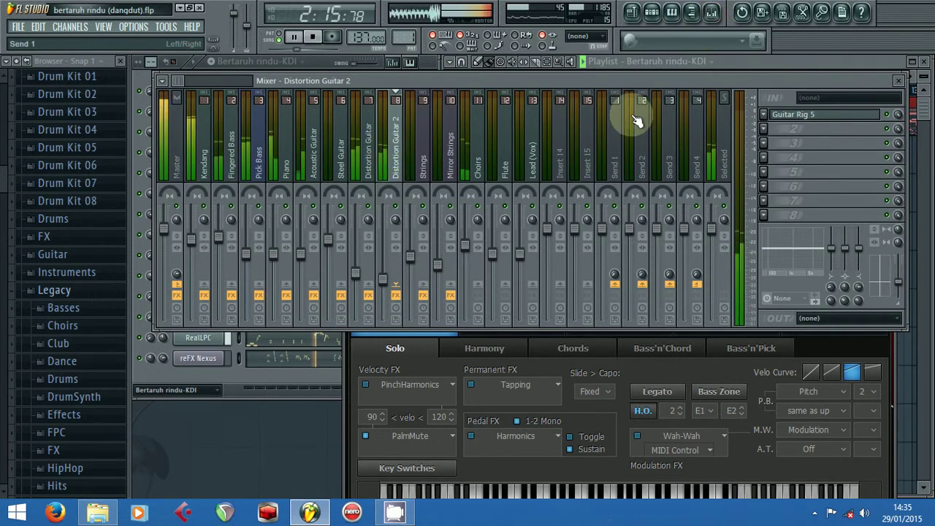
click(818, 114)
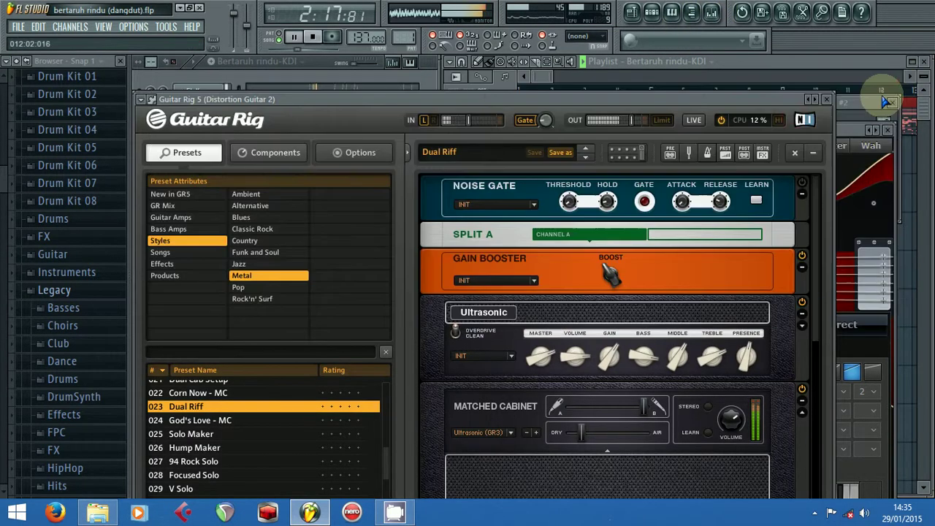
drag(533, 101, 704, 74)
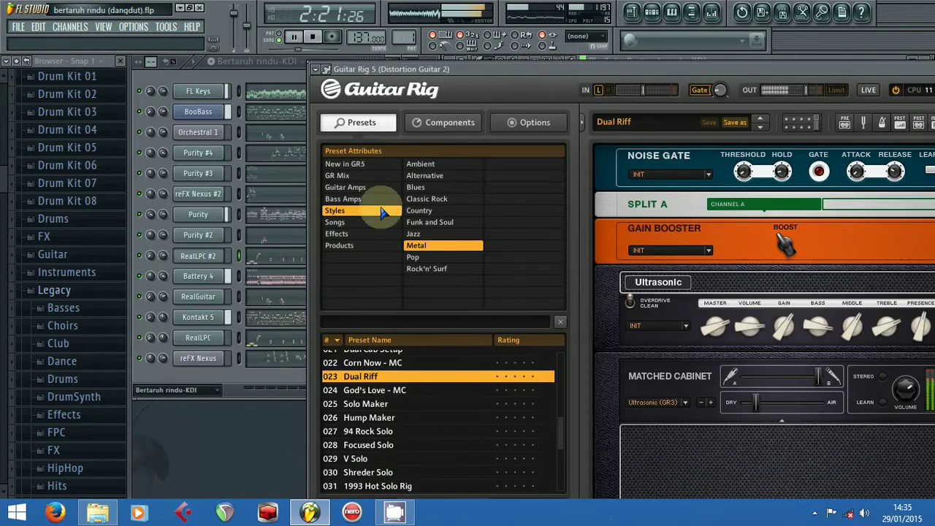
click(221, 260)
Examine the RealLPC guitar and the Guitar Rig 5 effect on its Distortion Guitar mixer track, closing the effect after viewing.
click(198, 338)
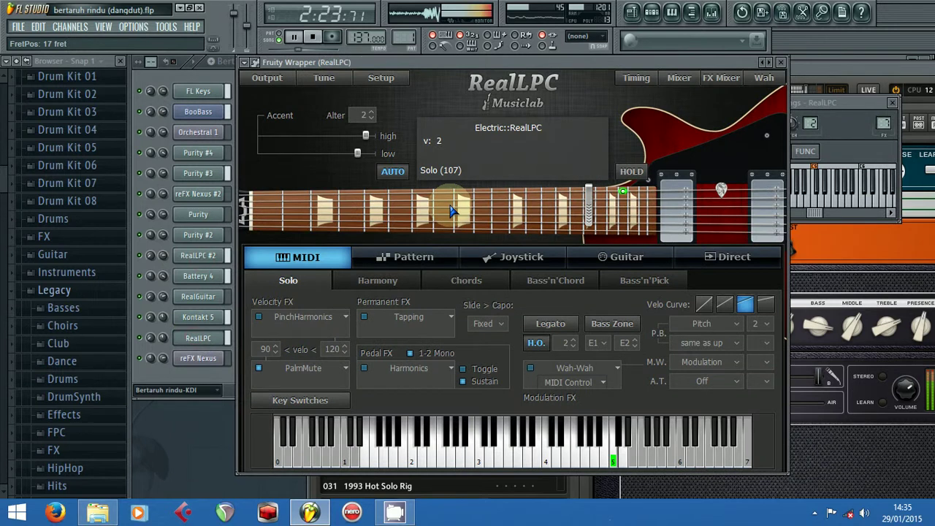
click(712, 12)
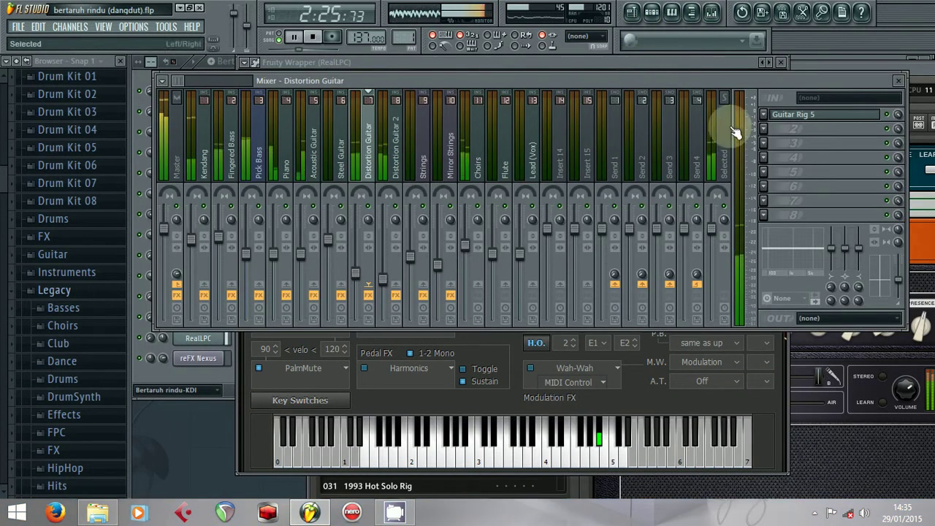
click(810, 118)
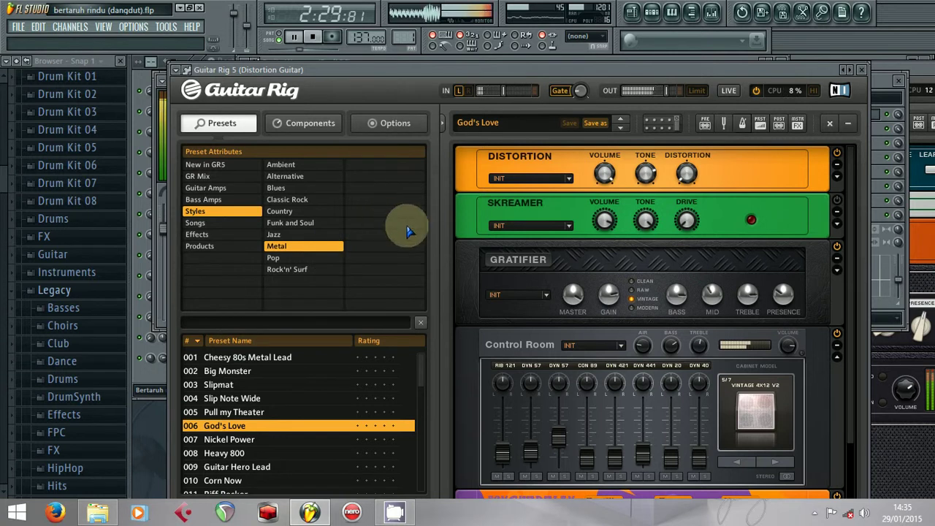
drag(926, 70, 811, 74)
click(891, 72)
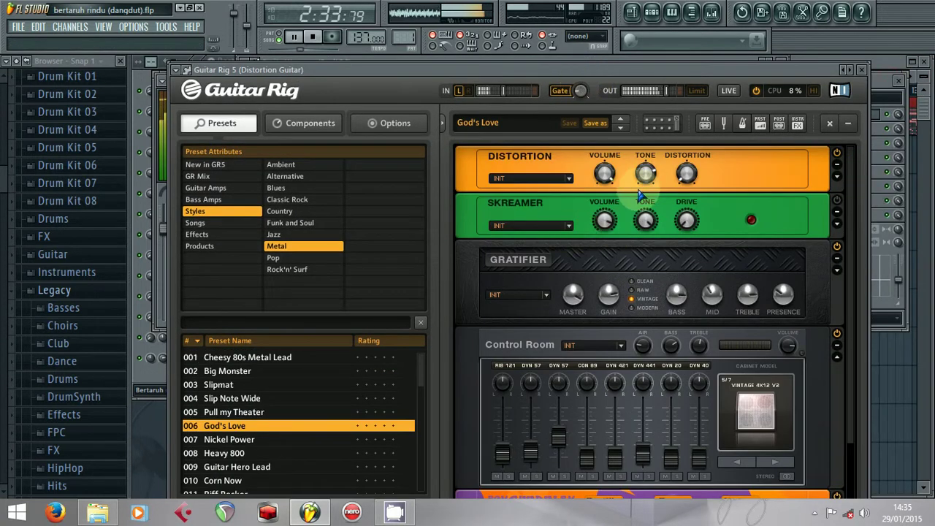
drag(639, 76, 639, 66)
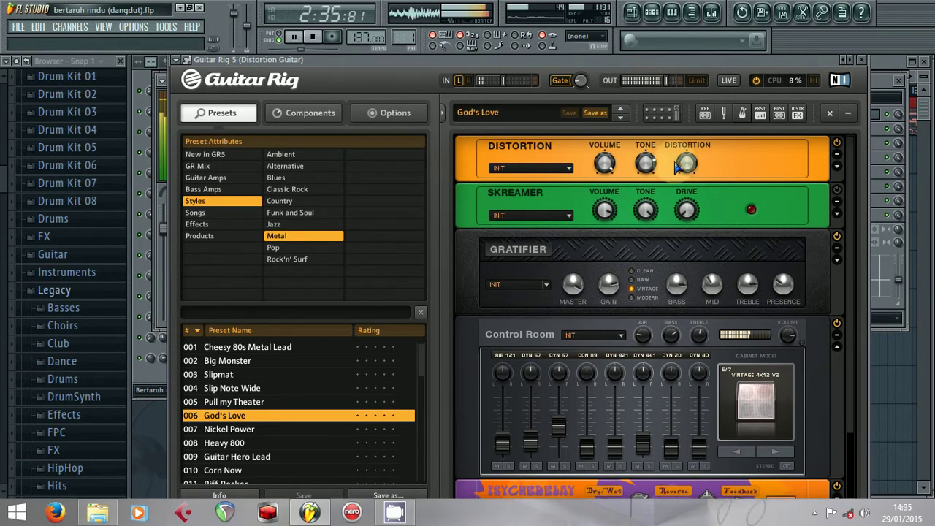
click(864, 60)
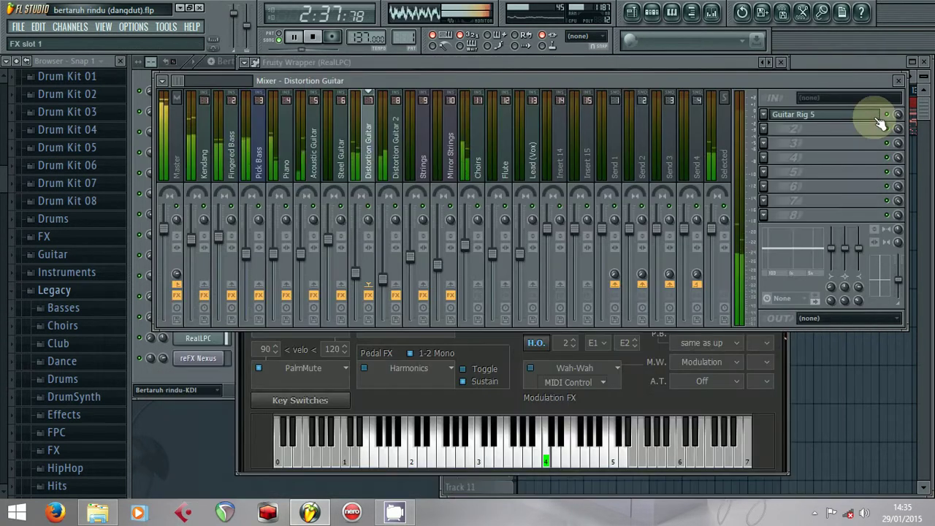
Check the Flute mixer track's effect slots and the sounds loaded in the Purity #2 channel, closing the instrument after viewing.
click(504, 146)
drag(508, 81, 586, 88)
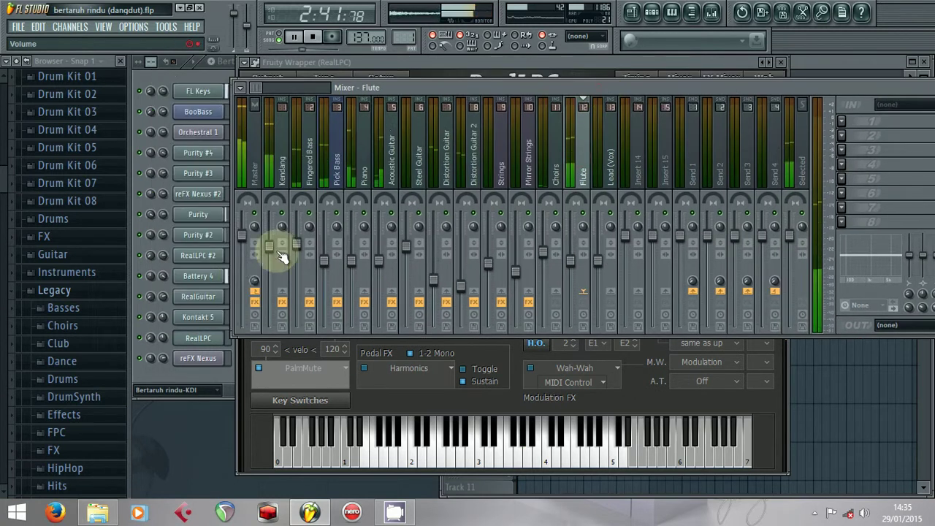
click(201, 339)
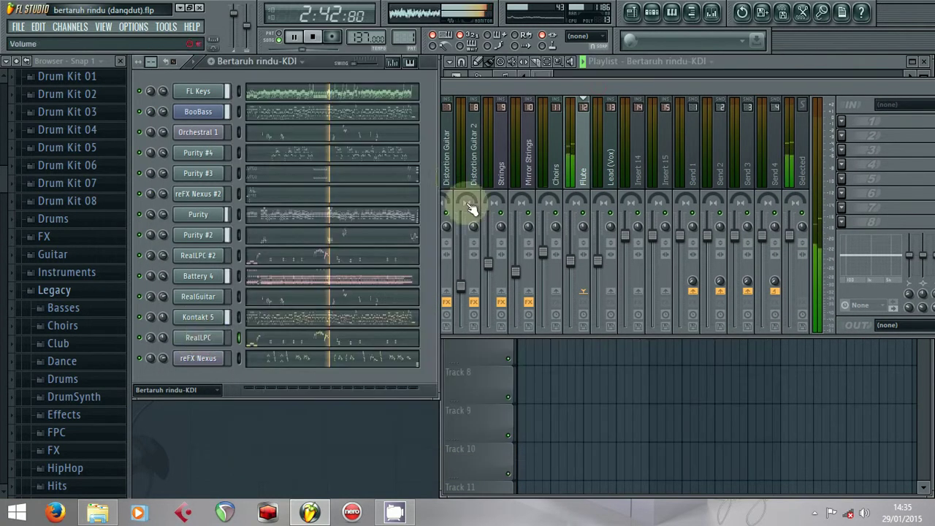
click(198, 236)
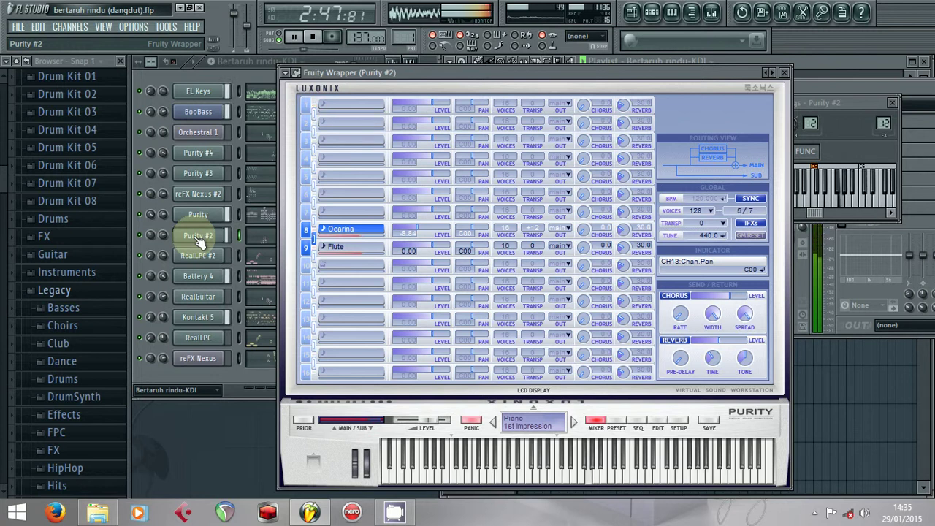
click(197, 237)
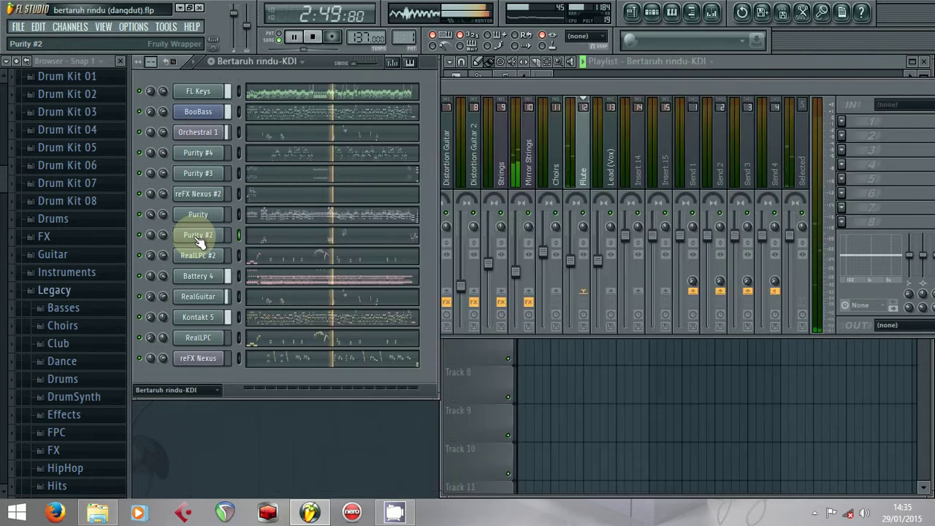
View the RealGuitar and Purity #4 instruments, closing each after viewing.
click(197, 296)
click(196, 298)
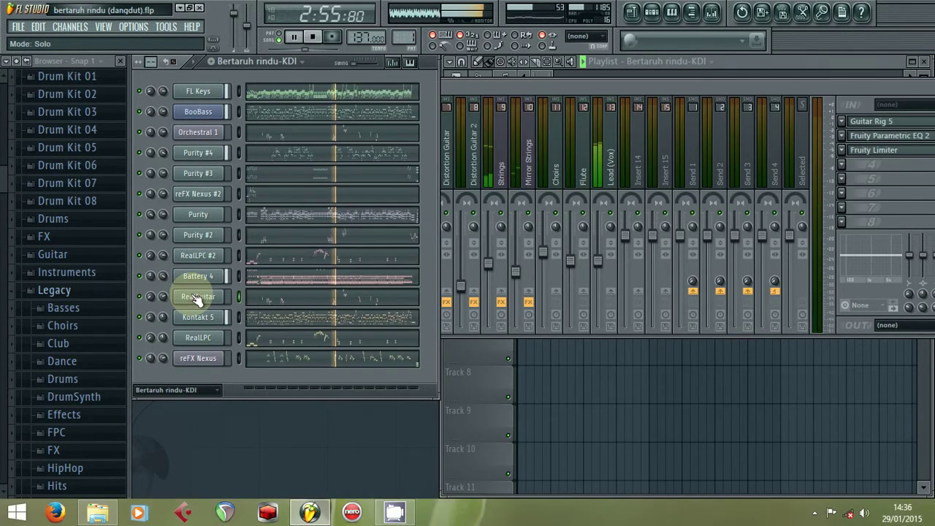
click(203, 155)
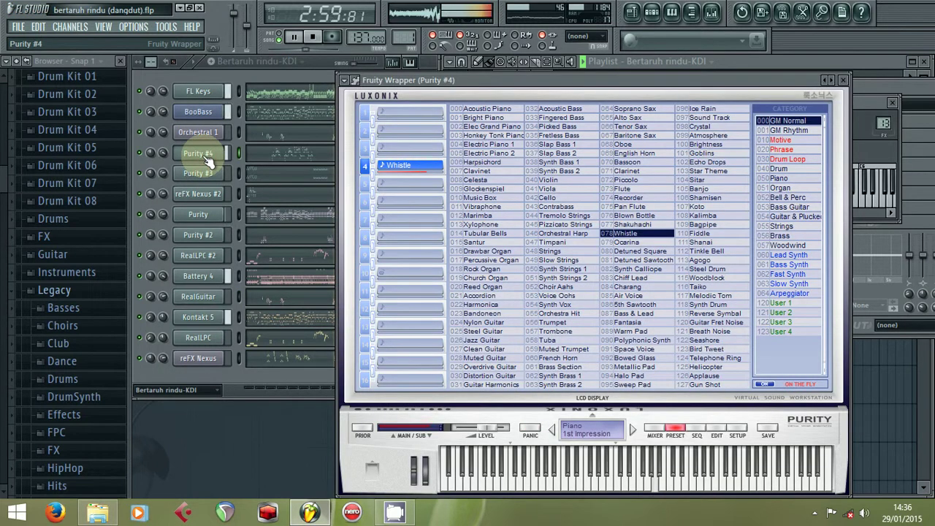
click(205, 157)
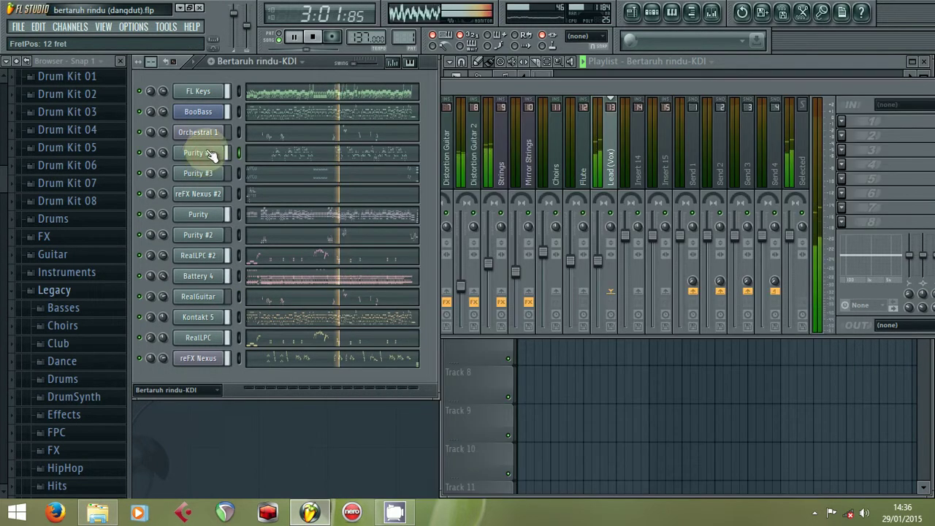
click(292, 164)
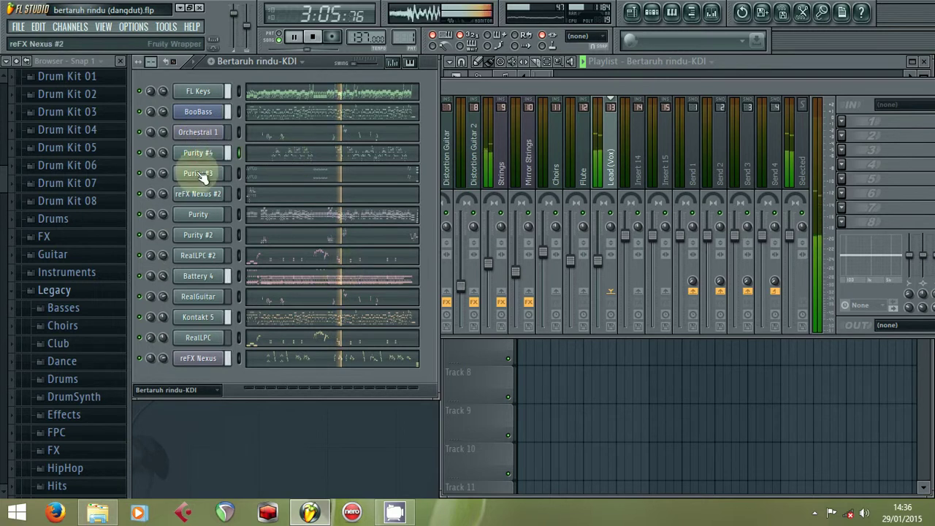
Examine the Orchestral 1 Sytrus instrument and the Fruity Parametric EQ 2 on the Mirror Strings mixer track, closing both and the mixer.
click(195, 132)
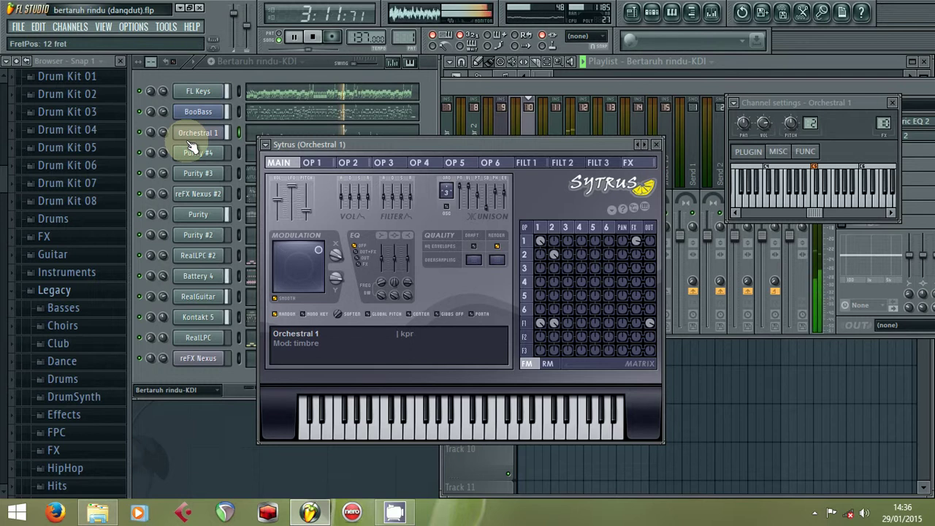
click(190, 138)
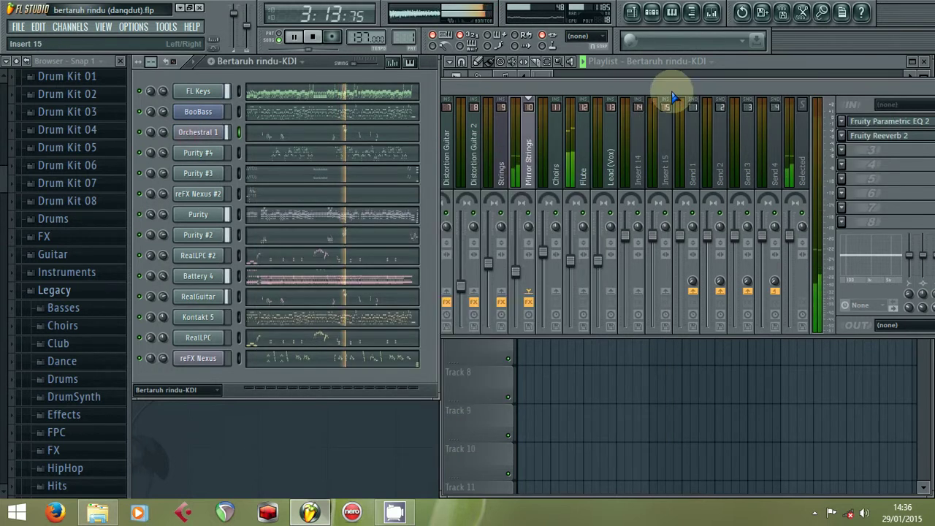
drag(672, 89, 582, 88)
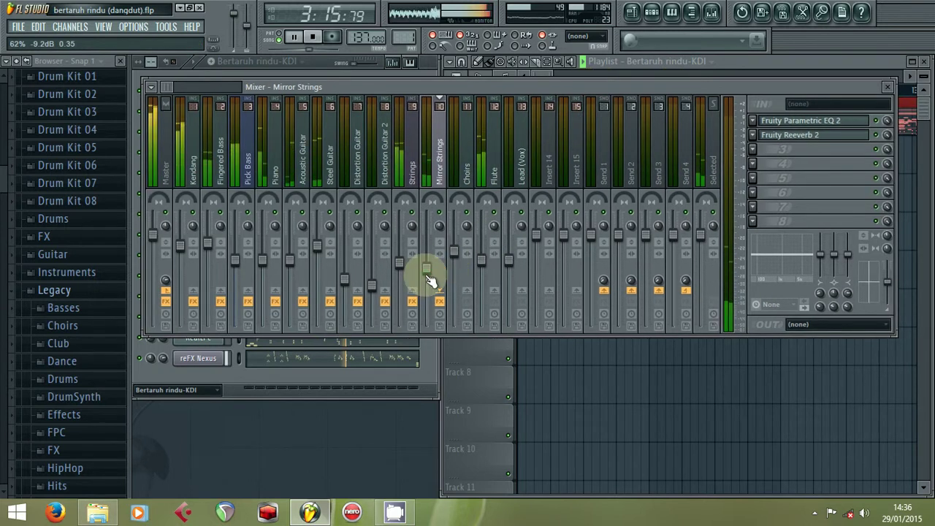
click(802, 123)
click(802, 122)
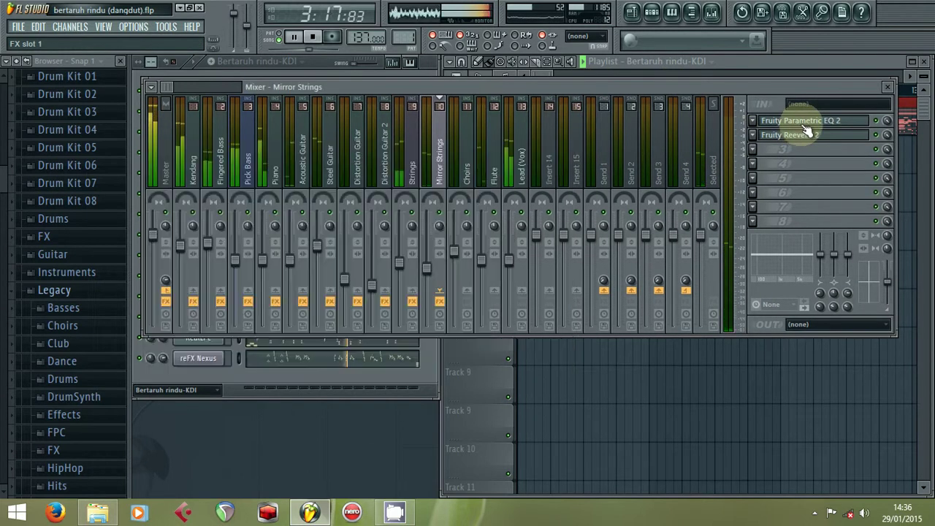
click(888, 86)
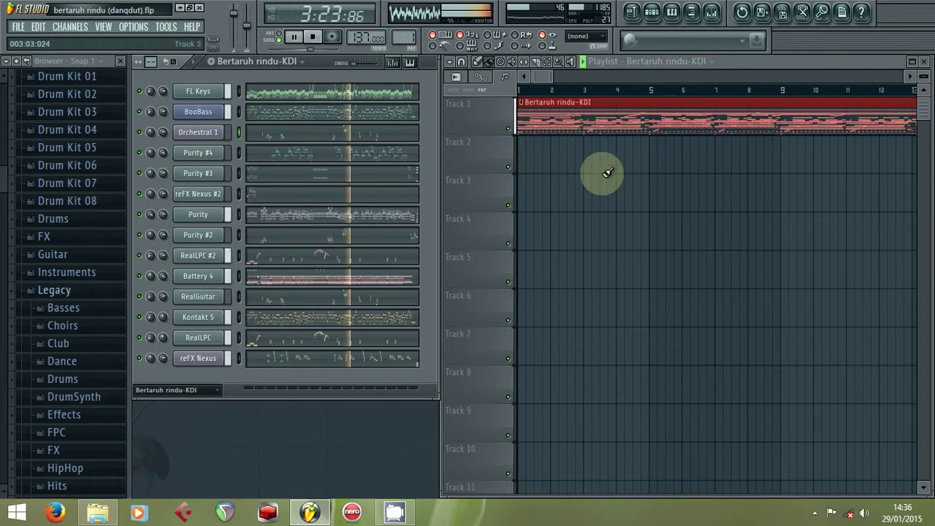
View the RealLPC, RealGuitar and reFX Nexus instruments while the song plays, closing each after viewing.
click(198, 338)
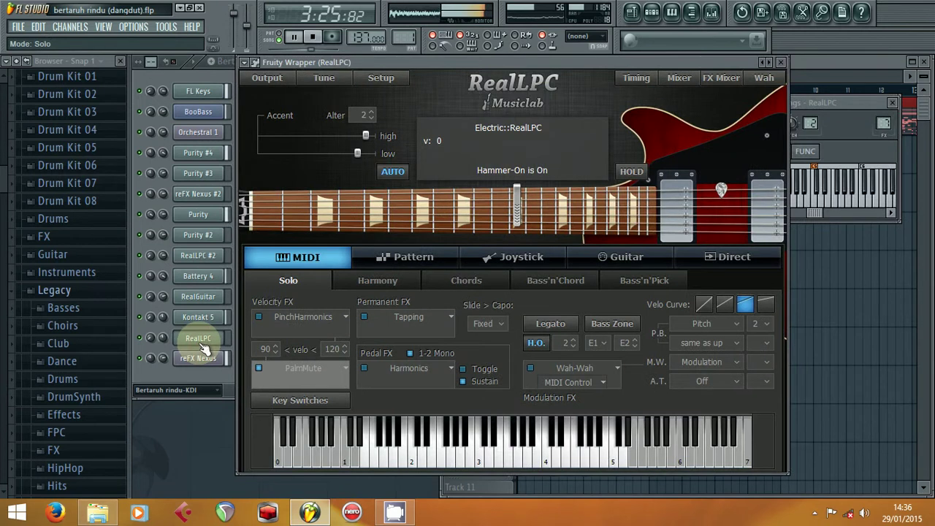
click(204, 346)
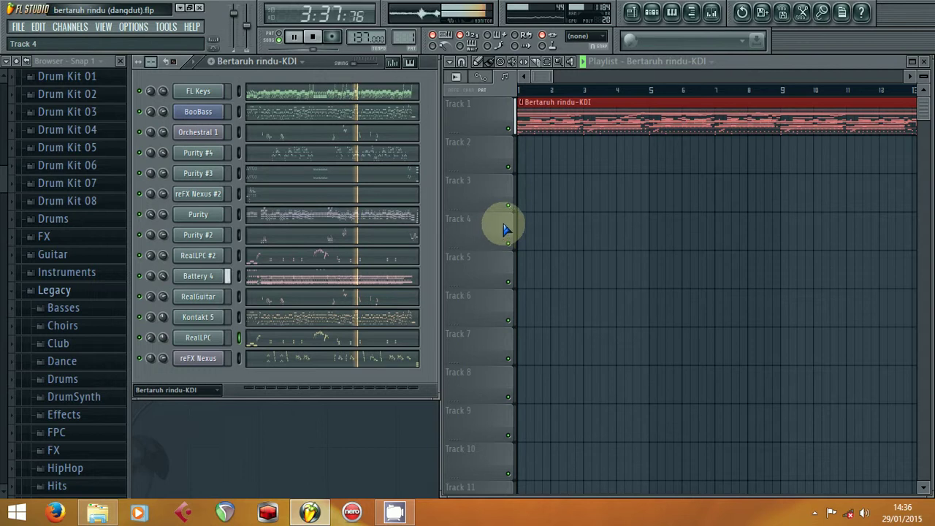
click(203, 300)
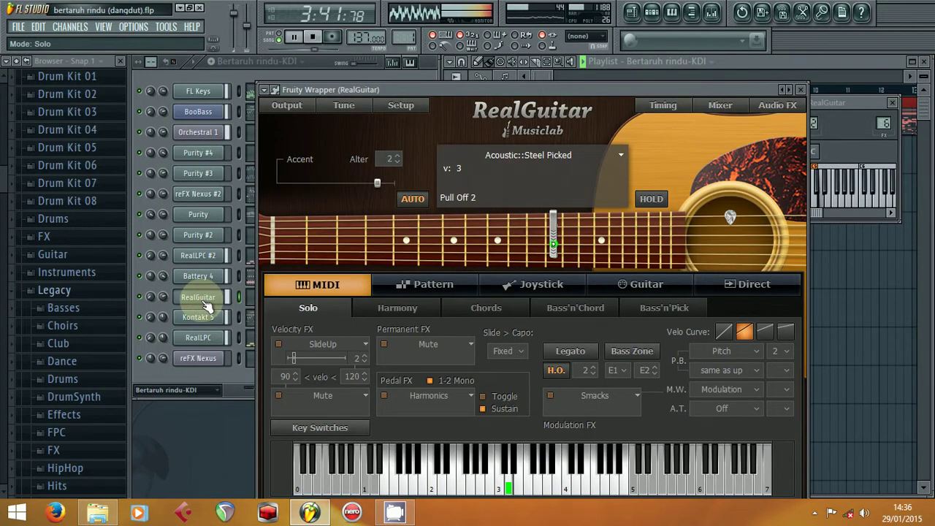
click(205, 301)
click(201, 337)
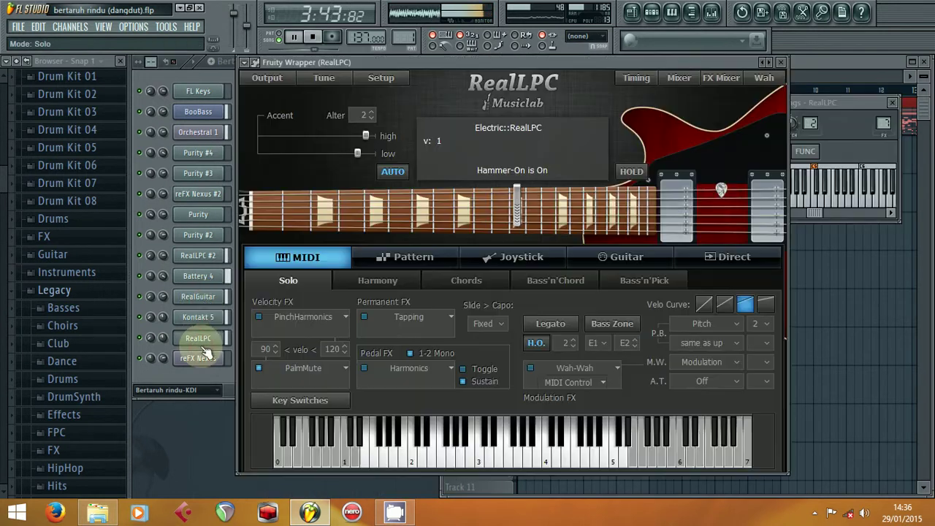
click(204, 343)
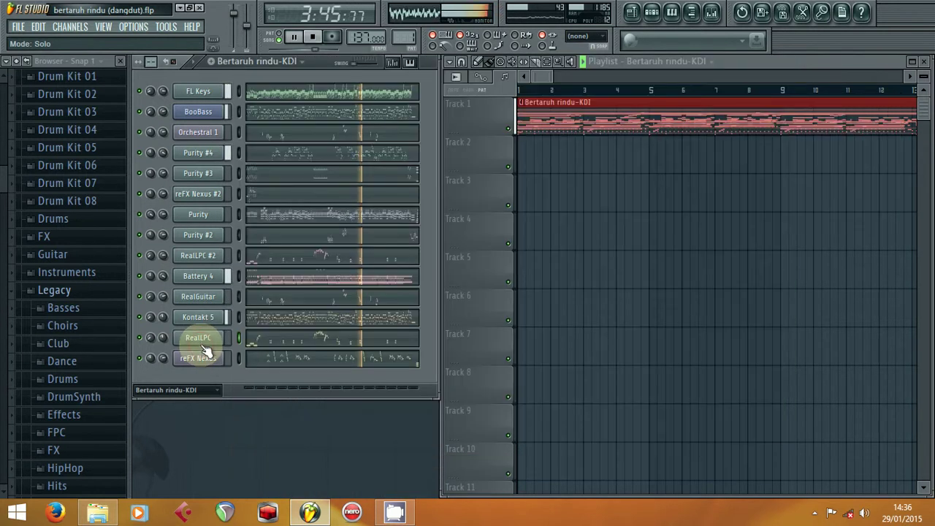
click(207, 358)
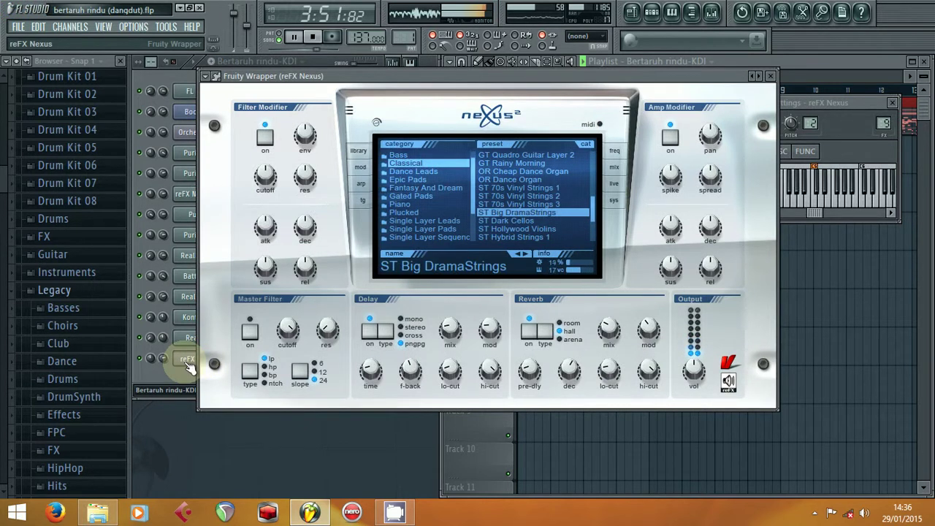
click(187, 364)
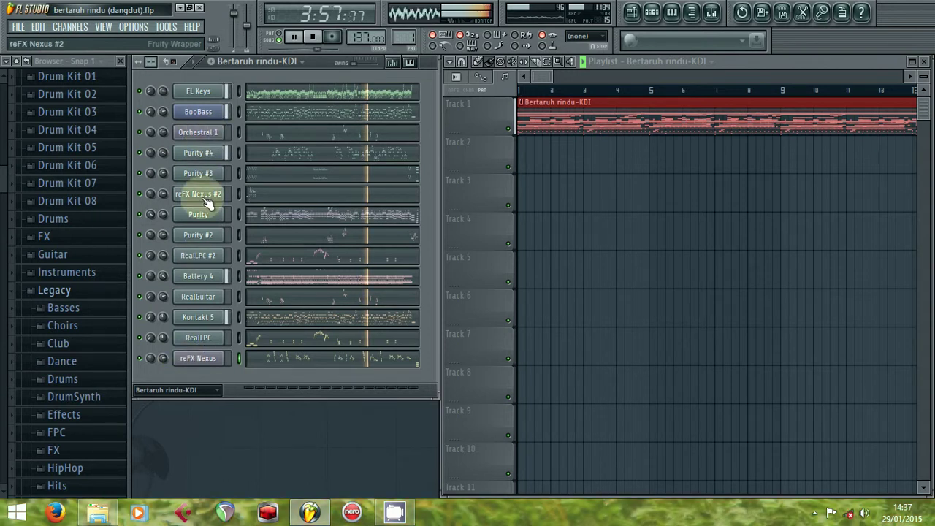
View the RealGuitar instrument and the full Kendang kit cell grid in Battery 4, closing each instrument after viewing.
click(198, 296)
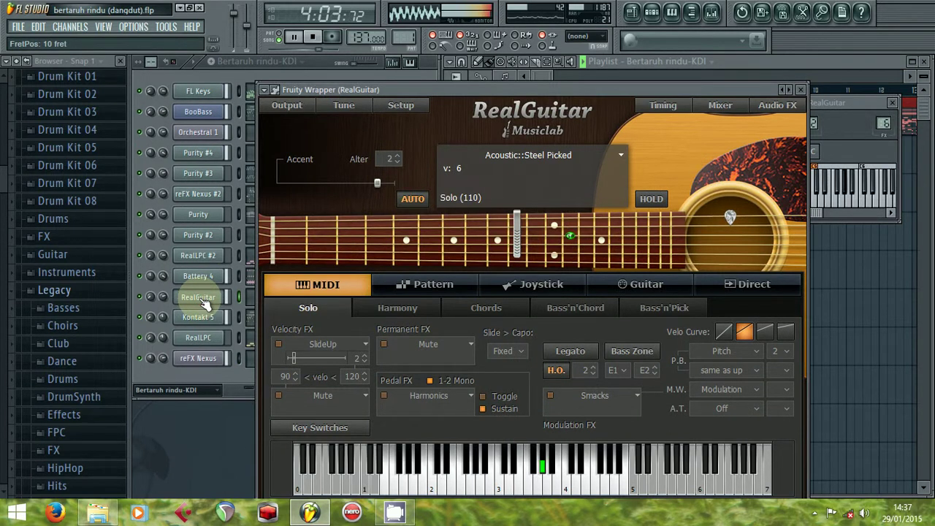
click(203, 301)
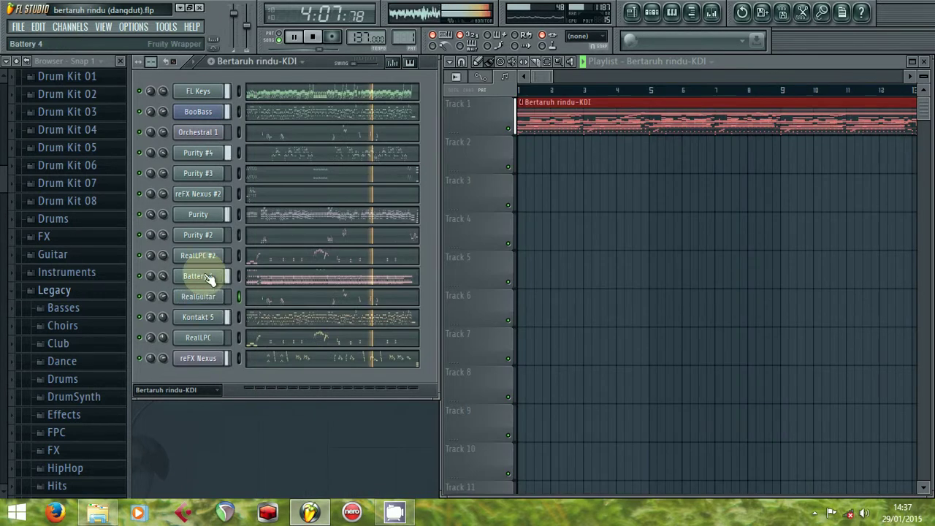
click(198, 276)
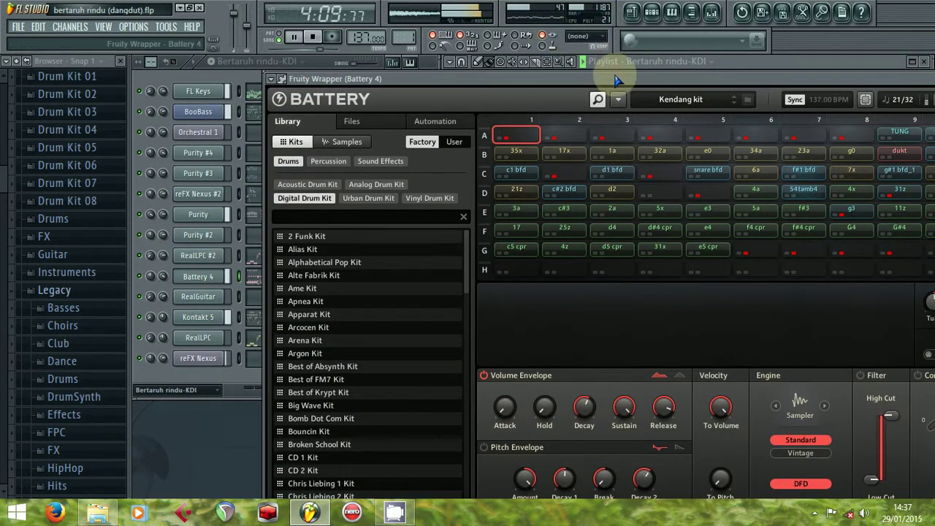
drag(595, 75, 447, 49)
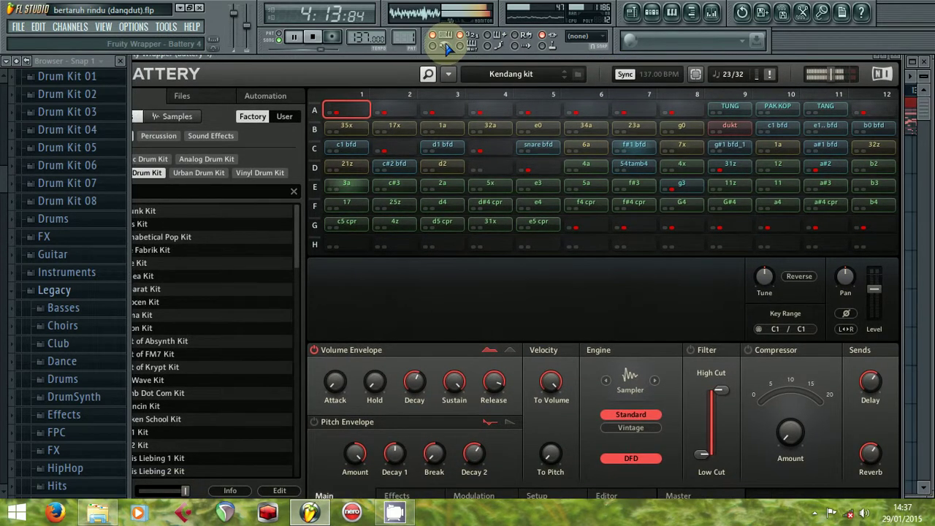
drag(447, 48, 548, 52)
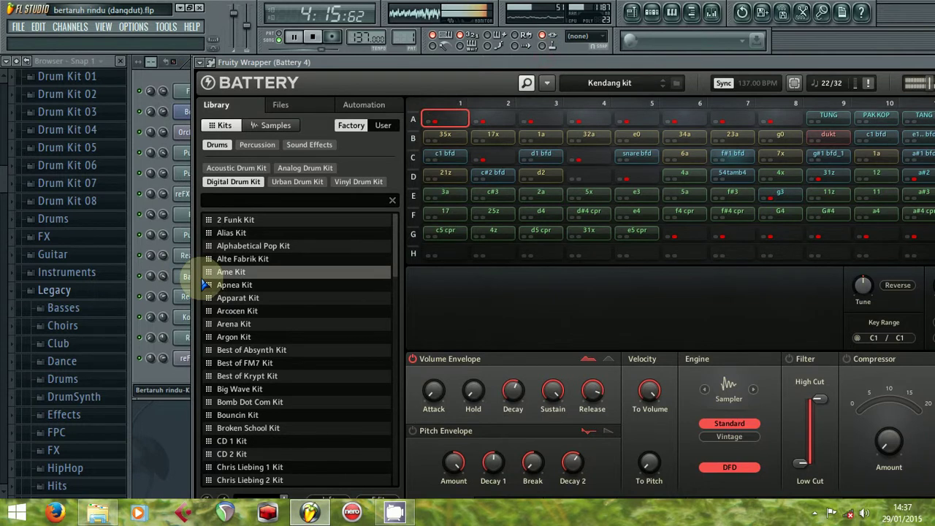
click(190, 282)
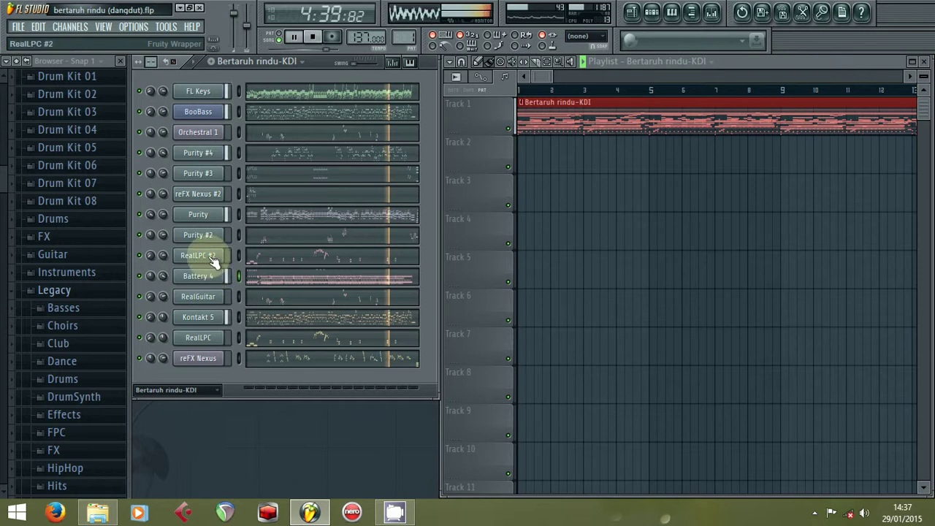
View the BooBass channel settings and the RealLPC guitar instrument while the song plays, closing each after viewing.
click(201, 111)
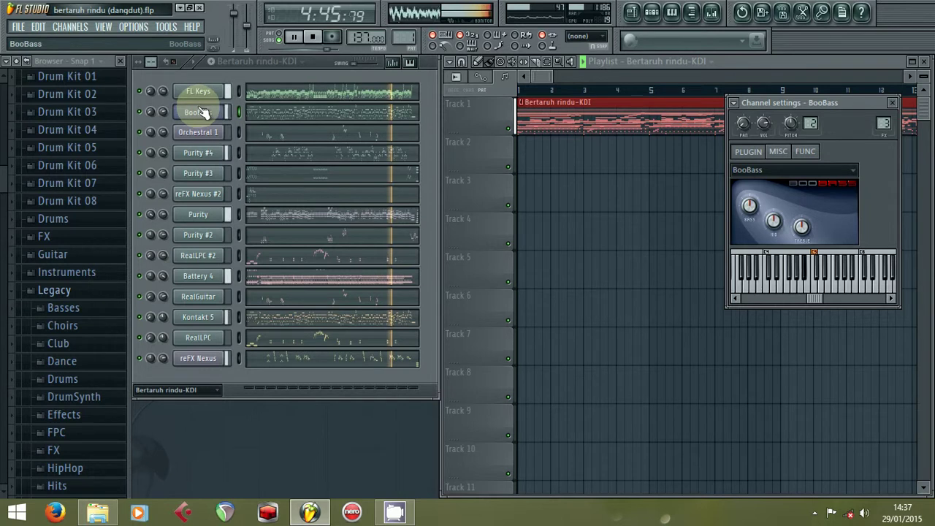
click(201, 111)
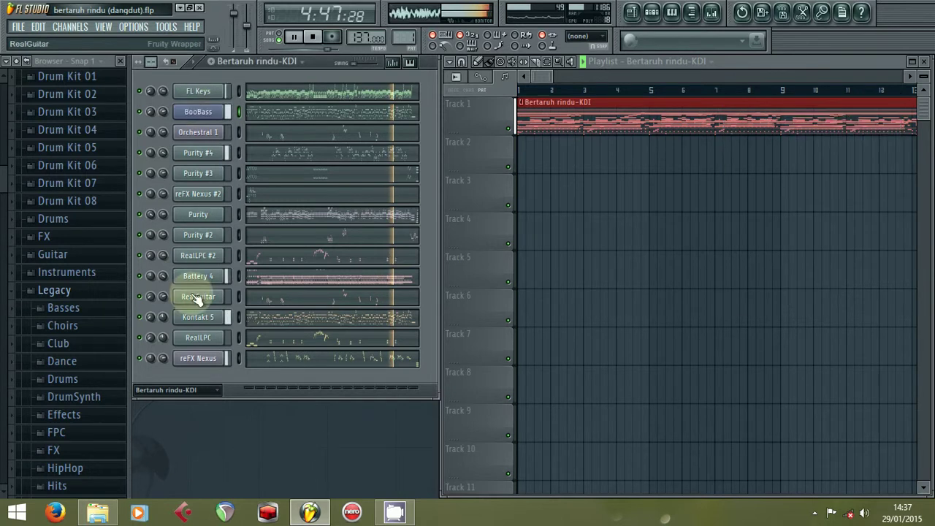
click(197, 340)
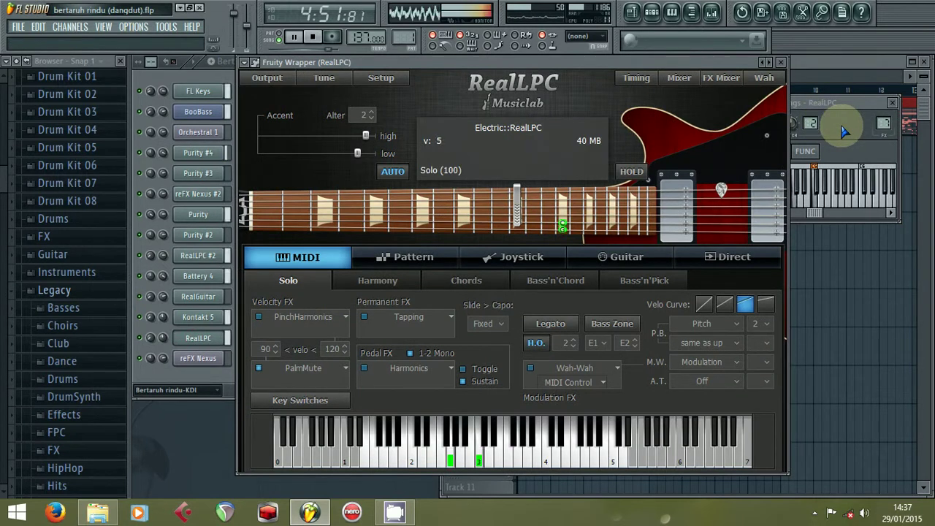
click(197, 338)
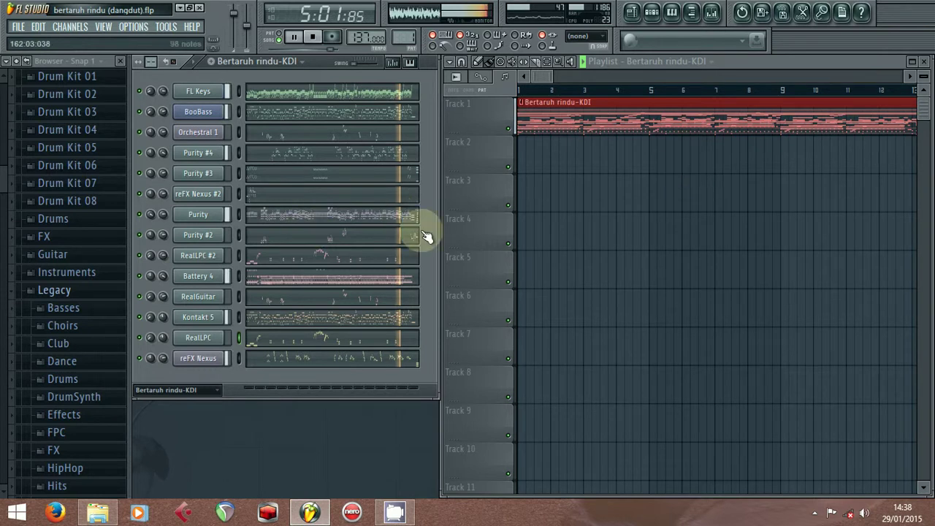
Examine the sounds loaded in the Purity #2 and Purity #3 instruments during the song's ending, closing each after viewing.
click(209, 239)
click(209, 242)
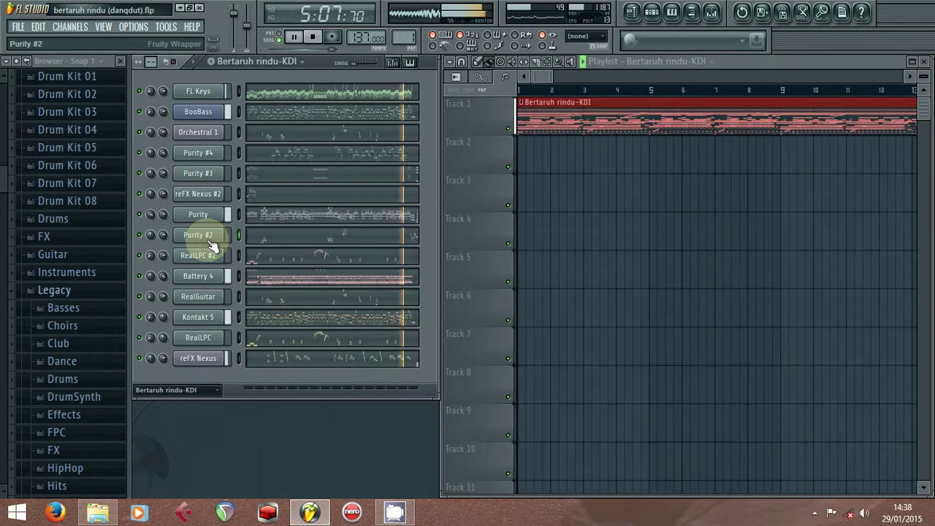
click(207, 175)
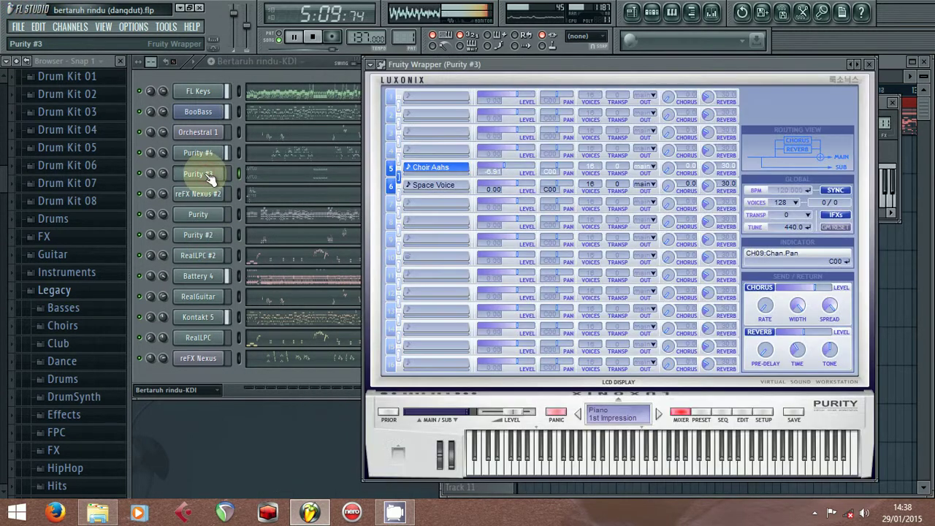
click(208, 176)
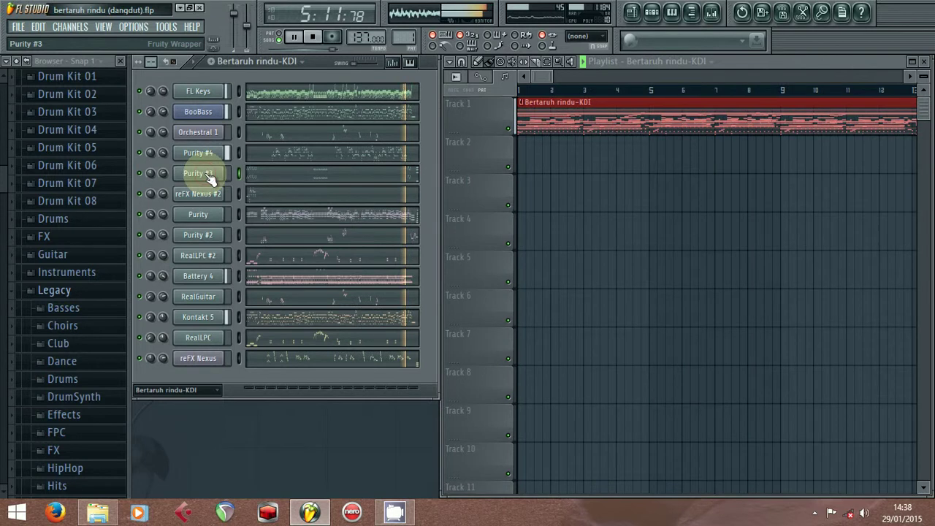
click(208, 176)
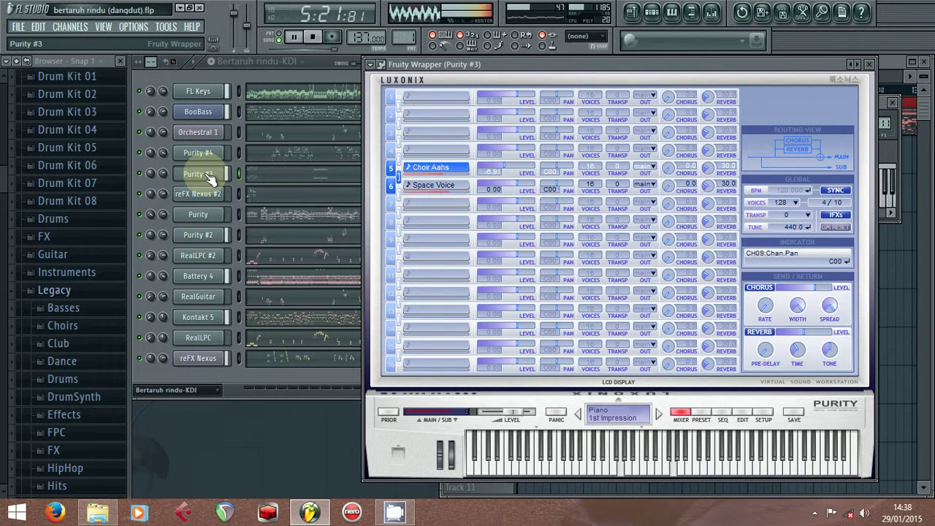
click(207, 176)
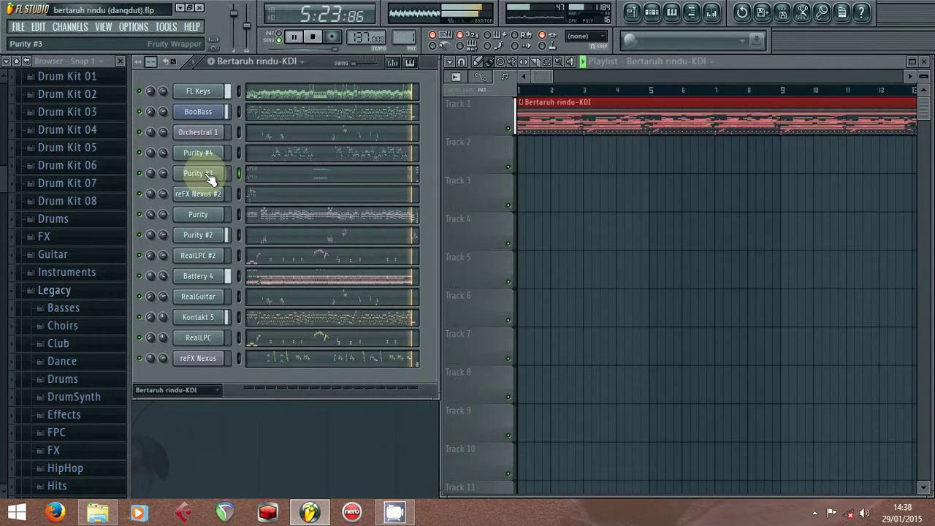
click(207, 248)
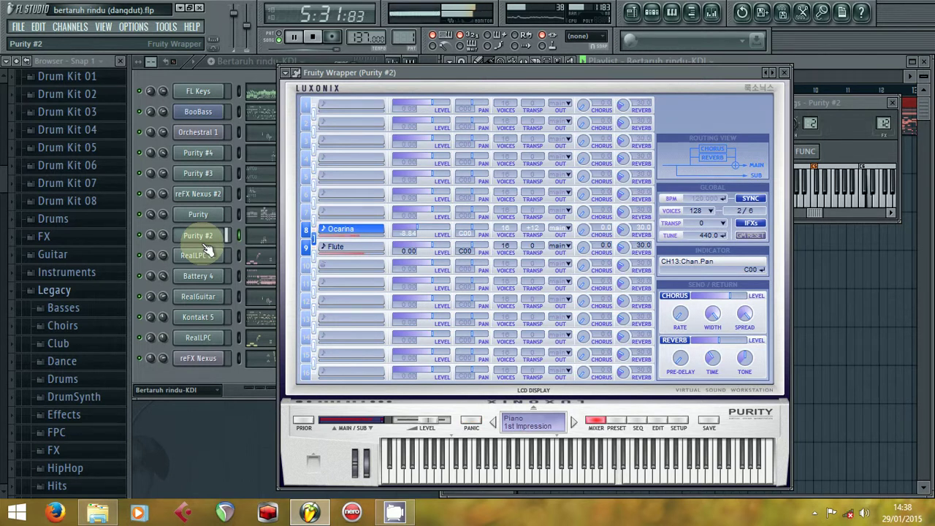
click(204, 244)
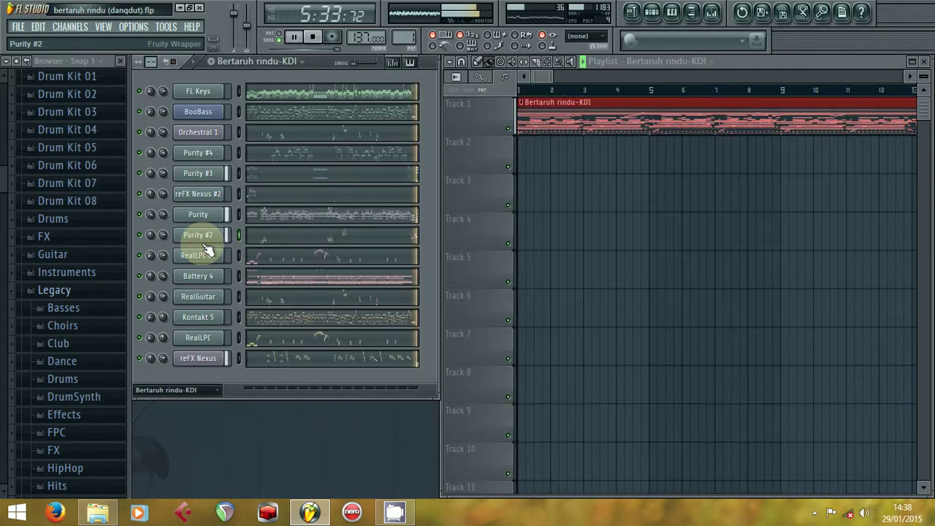